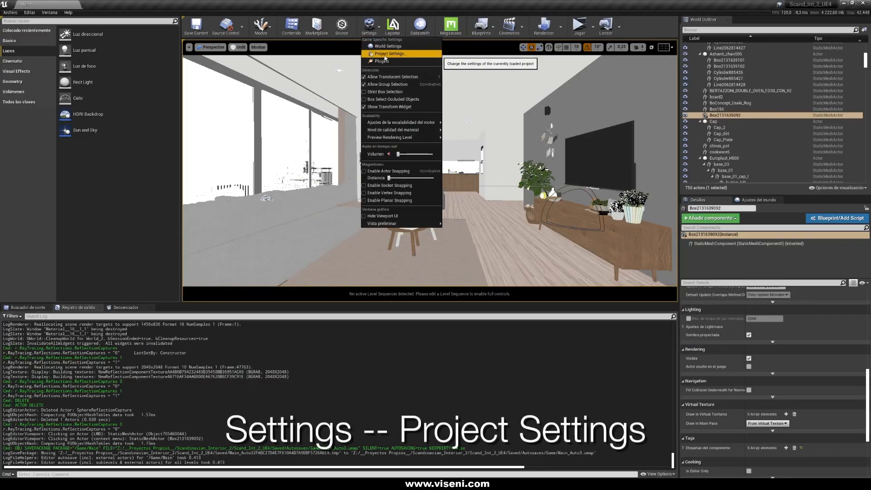
Step: Find the Ray Tracing option in the project settings, turn it off and enable it again
click(384, 57)
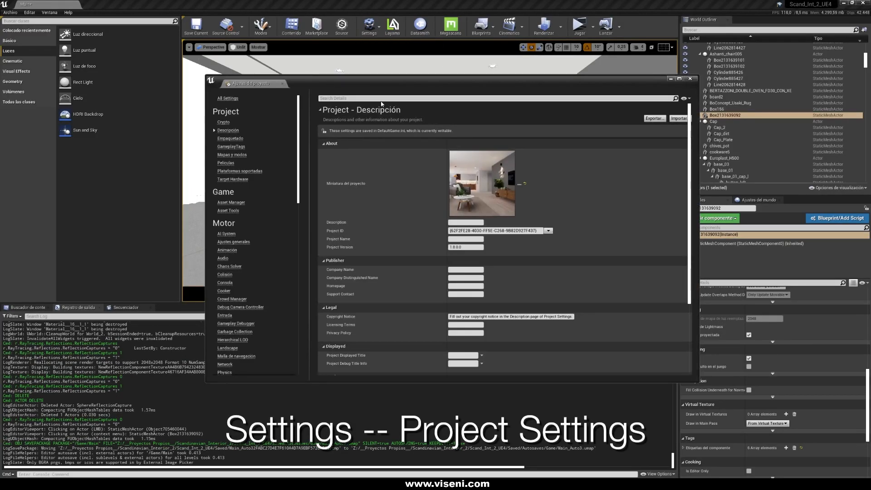
click(382, 98)
text(ray tra)
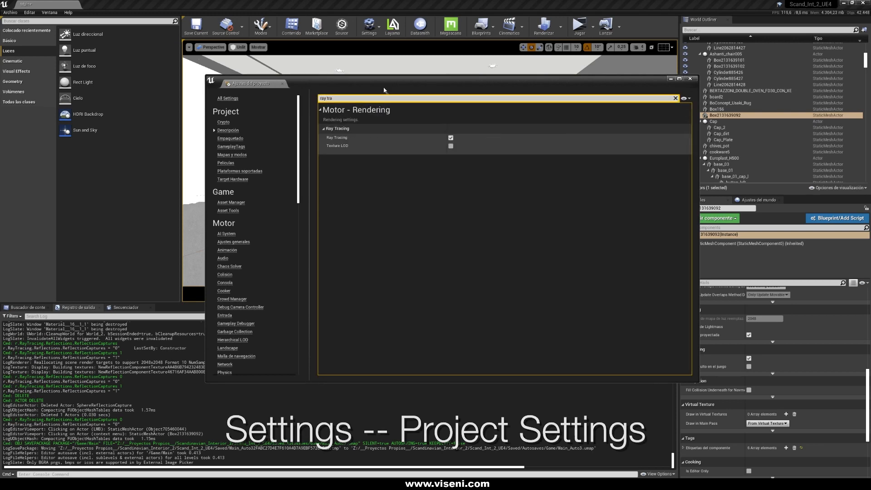
click(451, 137)
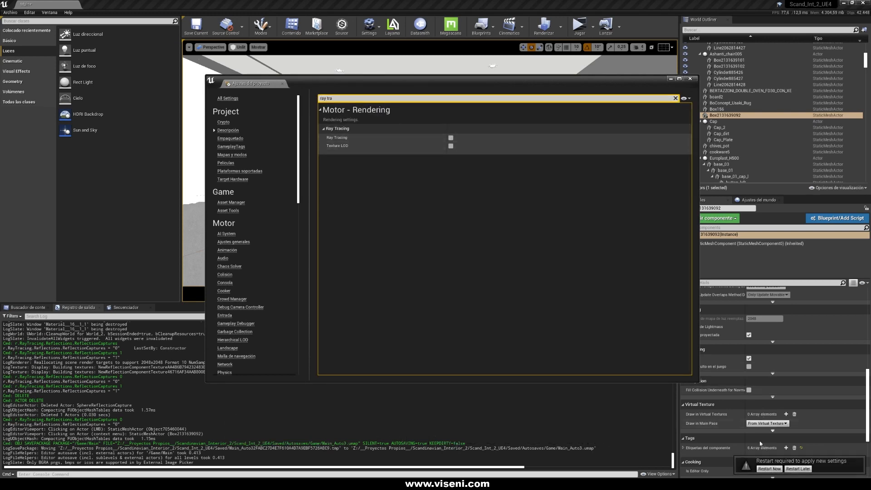
click(450, 137)
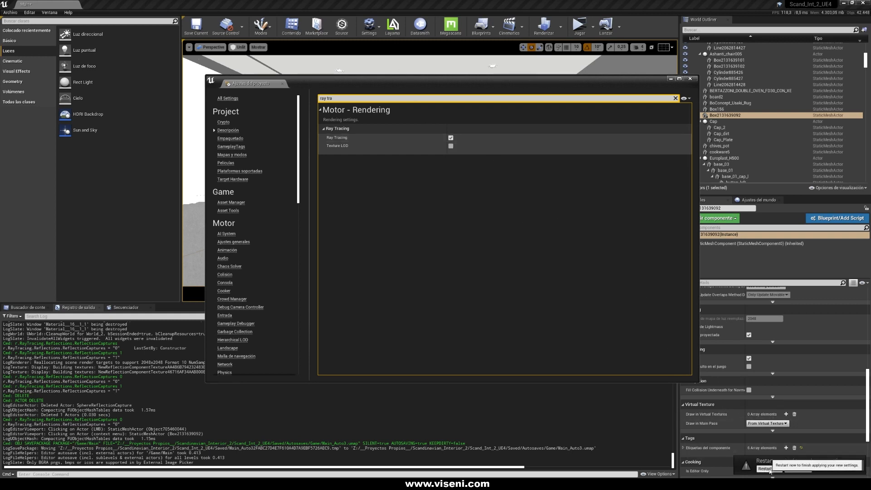
Step: Search the project settings for RHI and open the choices of the Windows platform's Default RHI
text(rhi)
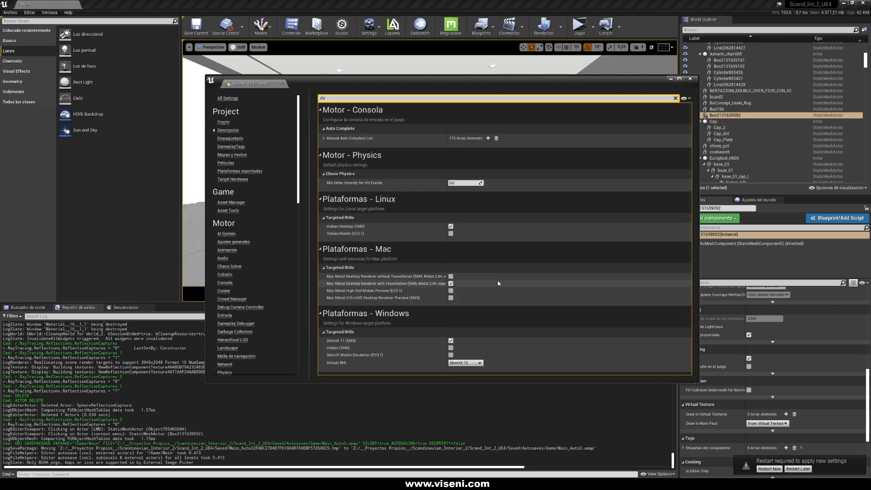
click(465, 363)
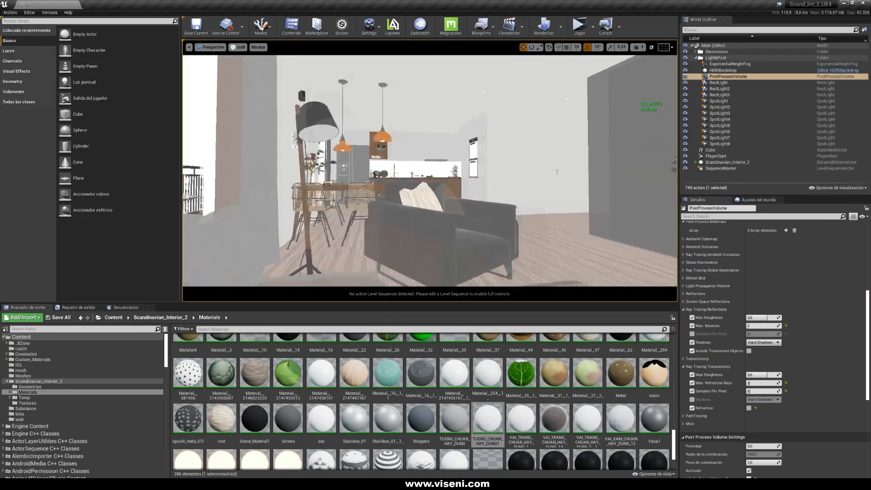
Step: Switch the viewport to Lit mode and bring the sofa, windows and kitchen of the living room into view
mouse_move(430, 170)
right_down()
mouse_move(217, 170)
mouse_move(362, 171)
mouse_move(272, 177)
mouse_move(410, 213)
mouse_move(413, 231)
mouse_move(390, 263)
mouse_move(358, 245)
mouse_move(376, 248)
mouse_move(394, 268)
mouse_move(371, 254)
mouse_move(395, 263)
mouse_move(408, 256)
mouse_move(386, 252)
mouse_move(406, 256)
right_up()
key(alt+2)
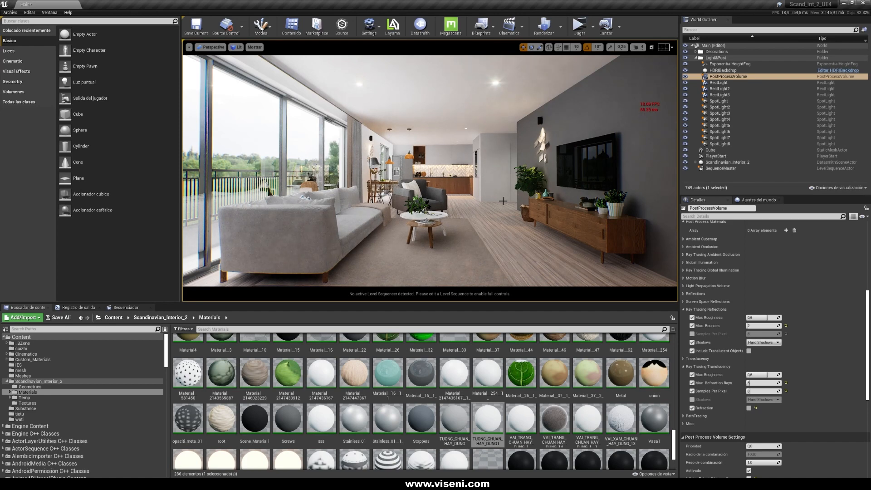
right_drag(503, 192, 206, 168)
key(w)
key(w)
right_drag(533, 151, 453, 156)
Step: Set the intensity of the HDRIBackdrop's Skylight component to 1
click(682, 72)
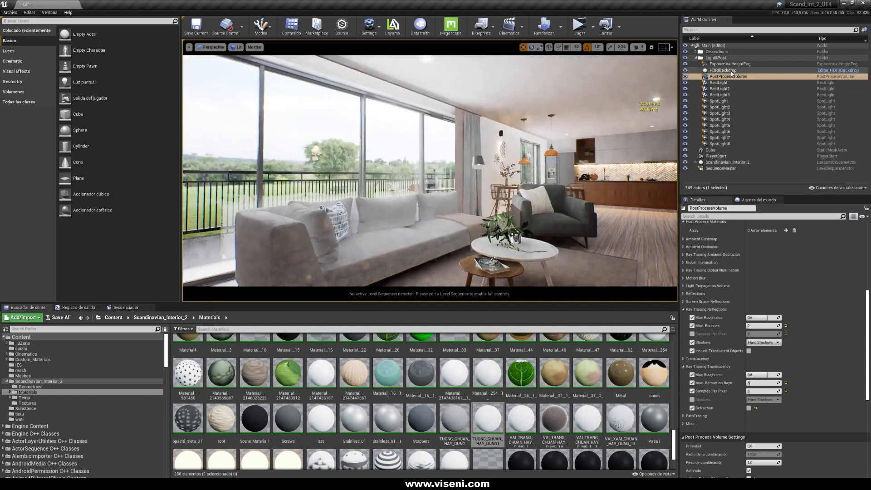
drag(715, 257, 714, 279)
click(711, 256)
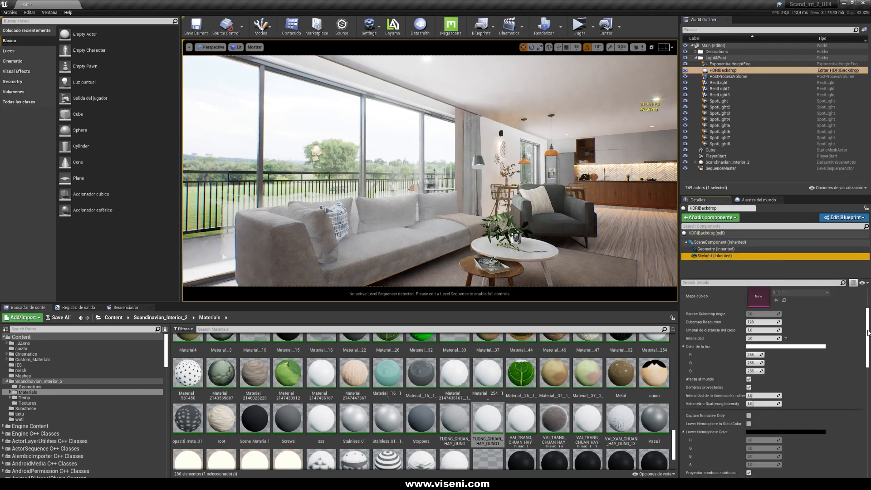
drag(867, 333, 867, 313)
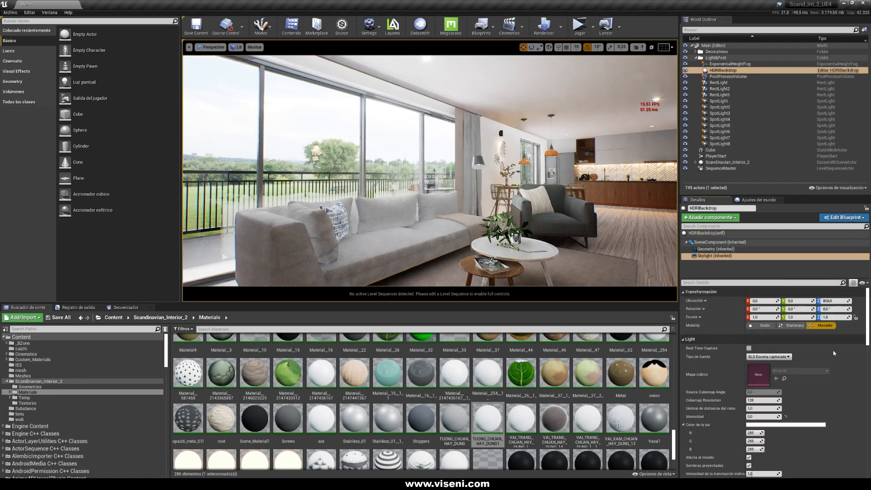
click(757, 416)
text(1)
key(Return)
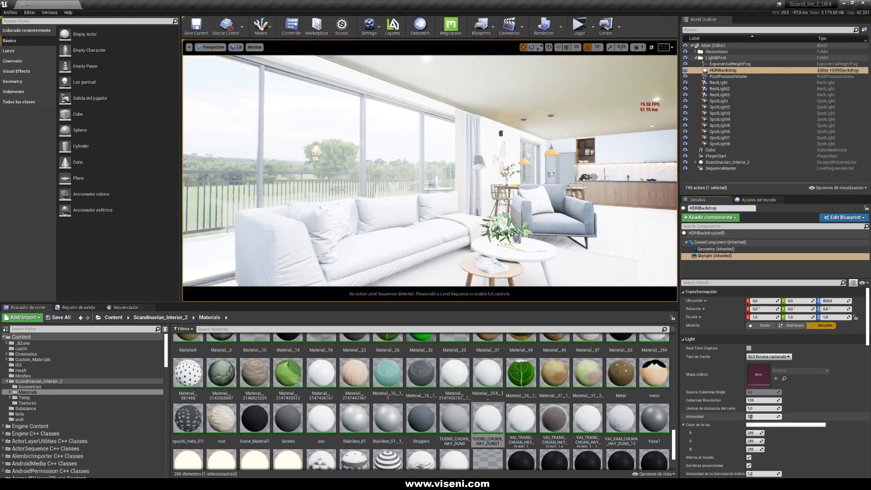
Step: Locate RectLight and RectLight2 in the room, select both together and toggle their visibility to check their effect
click(719, 89)
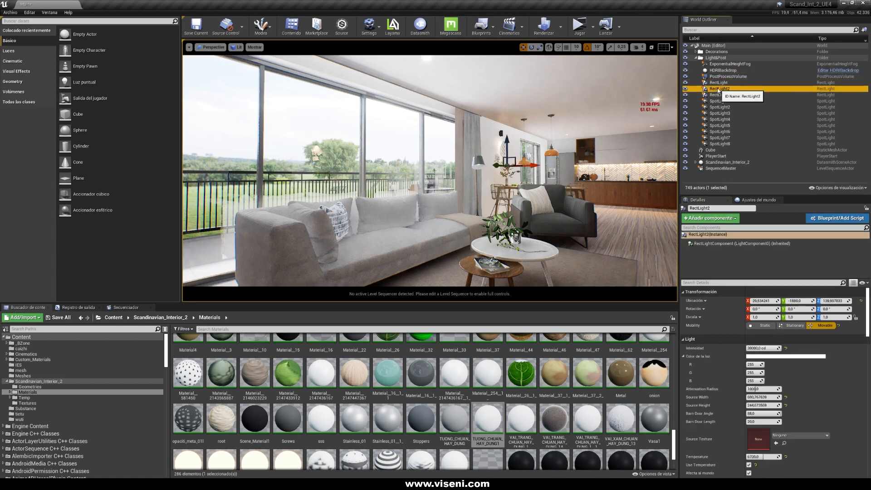
right_drag(517, 148, 479, 156)
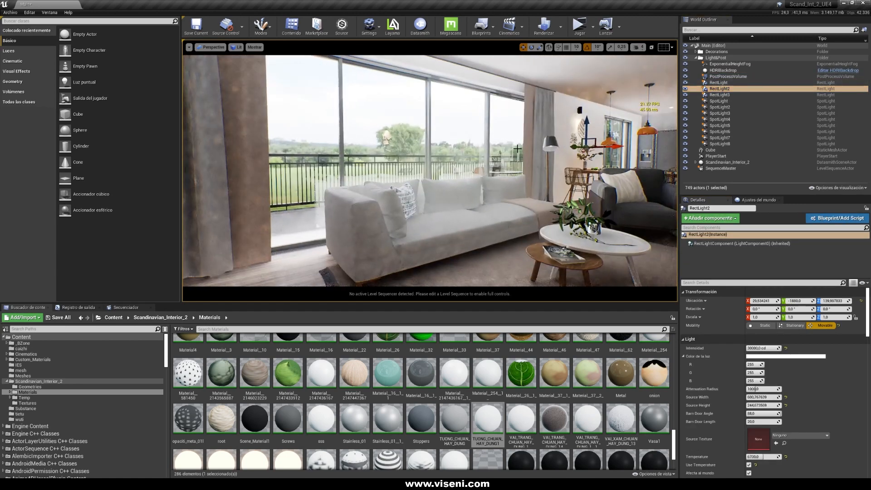
click(718, 83)
click(715, 89)
click(718, 83)
ctrl+click(714, 89)
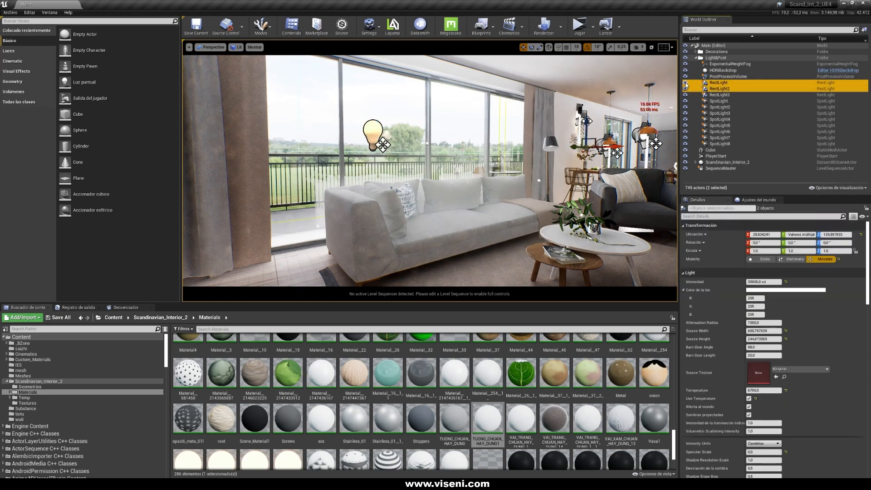
click(685, 84)
Step: Hide and show RectLight3 to compare its contribution to the room's lighting
right_drag(521, 150, 413, 156)
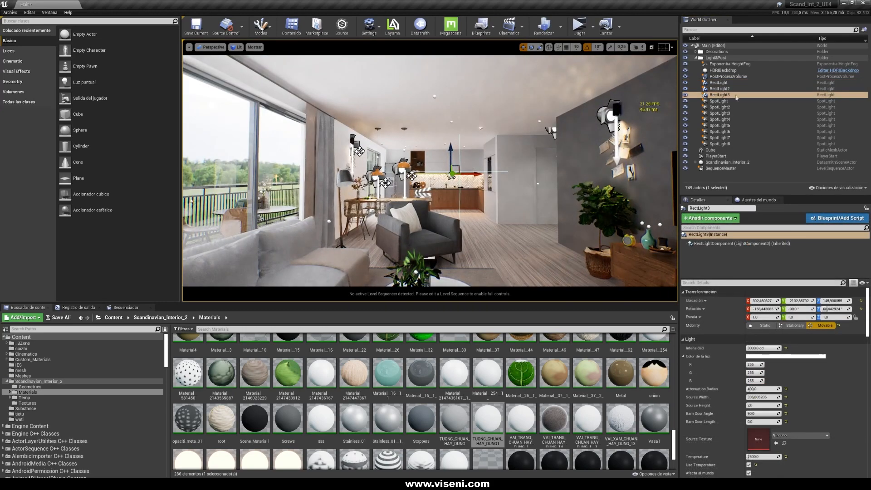
click(686, 96)
click(685, 96)
Step: Select each spotlight in turn, from SpotLight to SpotLight8, to examine where it is placed in the room
click(720, 101)
click(720, 107)
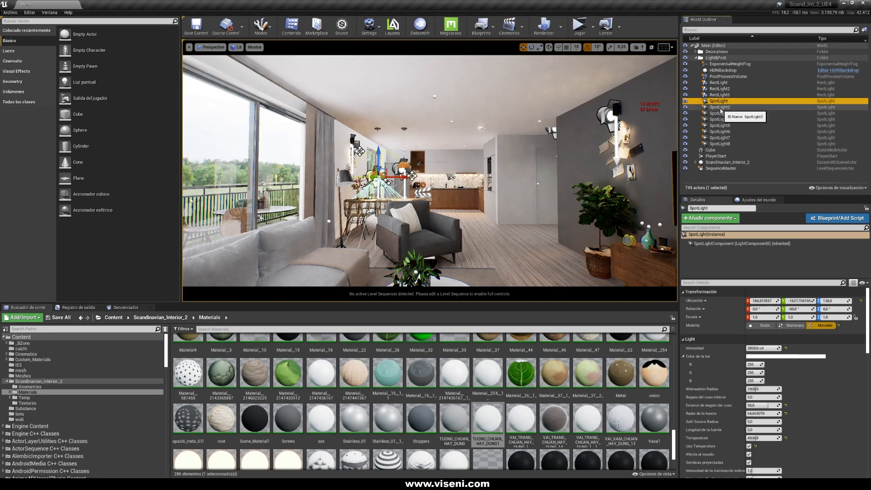
click(721, 114)
click(720, 119)
click(720, 125)
click(720, 132)
click(720, 137)
click(720, 143)
right_drag(566, 157, 498, 161)
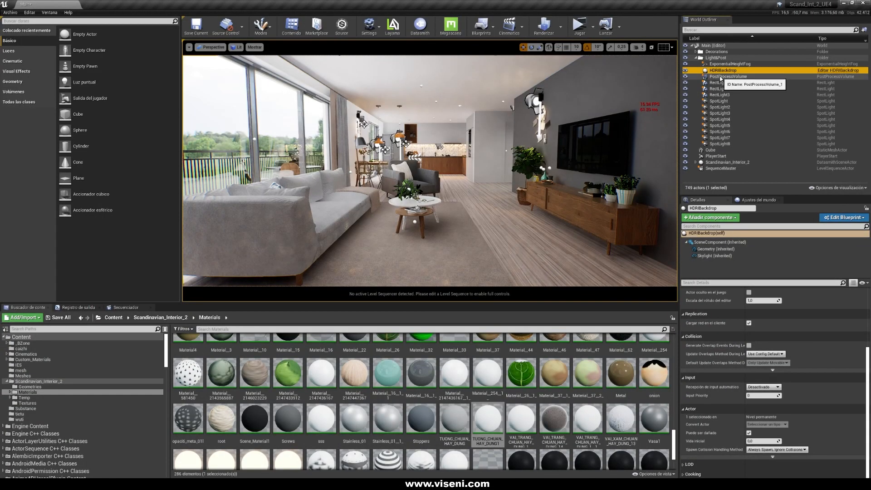
Step: Select the PostProcessVolume and collapse its Ray Tracing Reflections and Ray Tracing Translucency settings
click(720, 77)
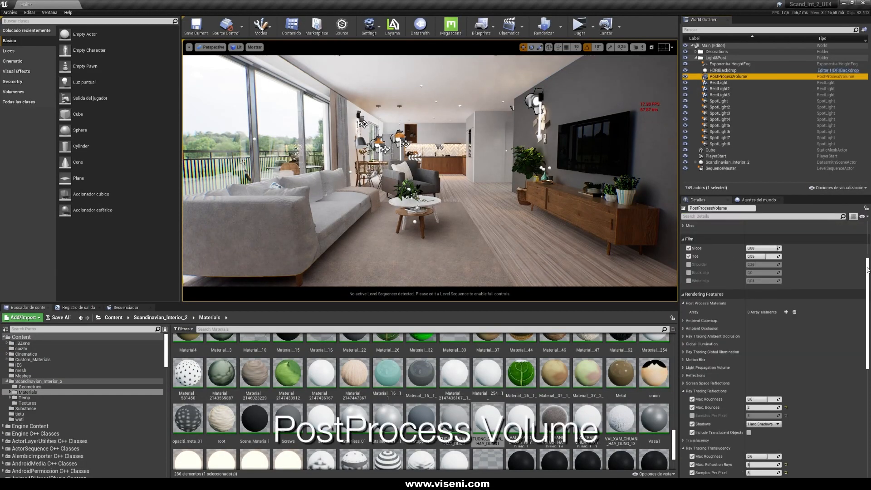
drag(867, 266, 868, 265)
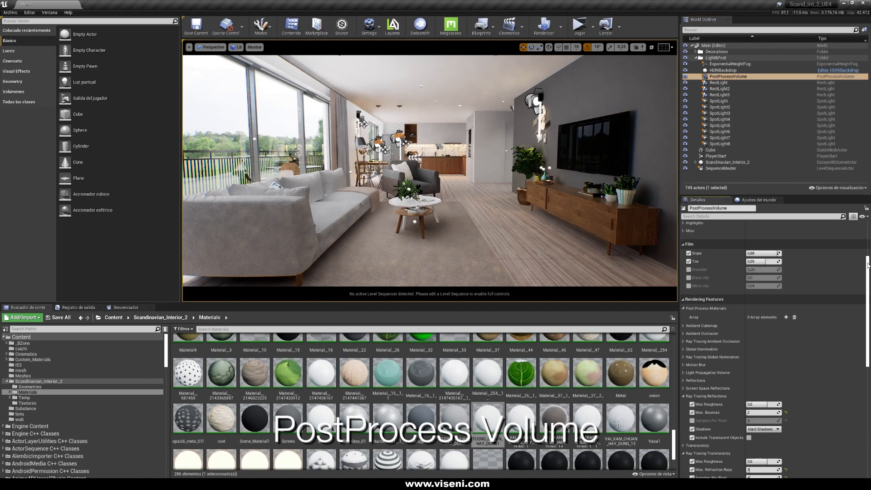
click(685, 396)
click(685, 411)
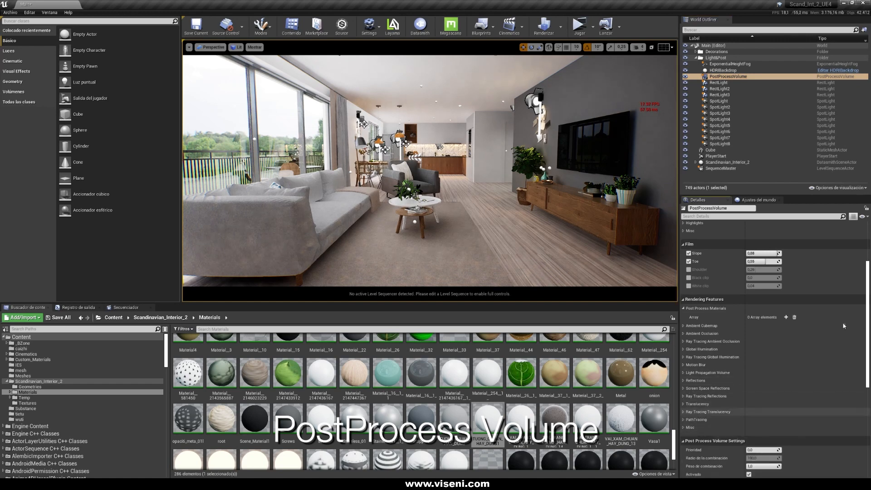
Step: Collapse the volume's Post Process Materials group and expand its Ray Tracing Ambient Occlusion settings
drag(867, 299, 868, 257)
scroll(725, 276, down, 2)
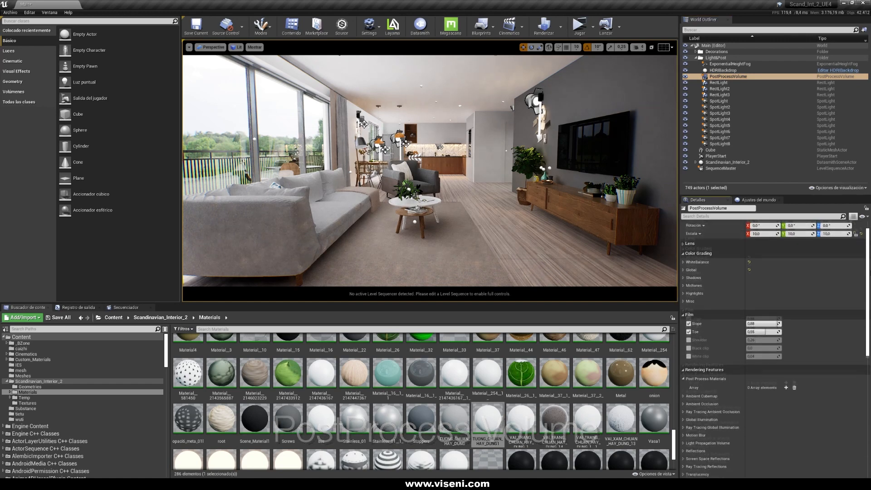
scroll(722, 286, down, 6)
click(716, 311)
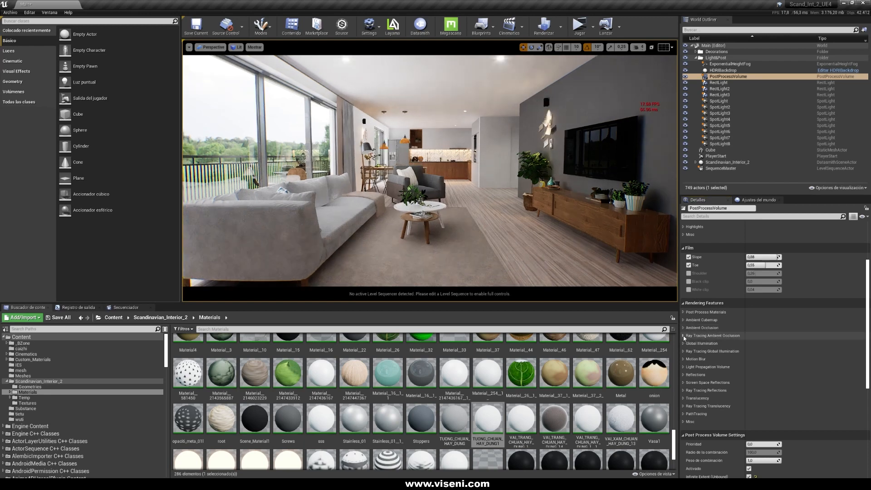
click(719, 336)
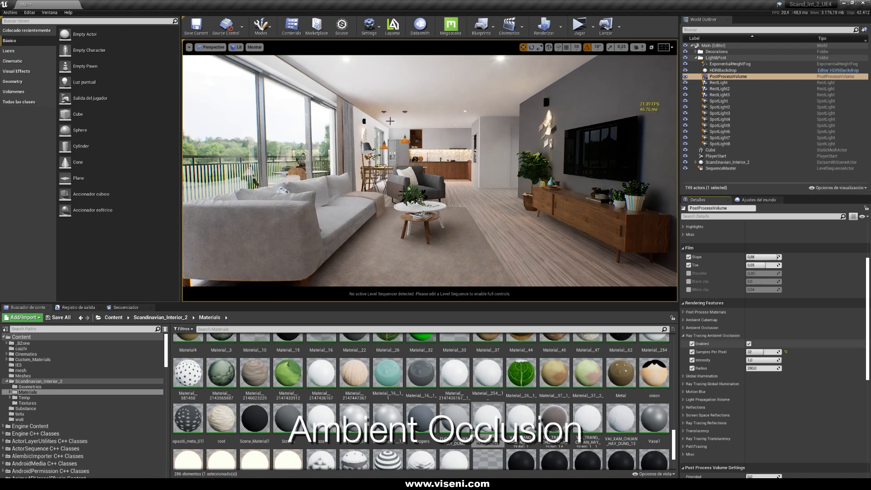
Step: Switch the viewport to the ambient occlusion buffer visualization (Oclusión del ambiente) and view the living room in it
click(238, 47)
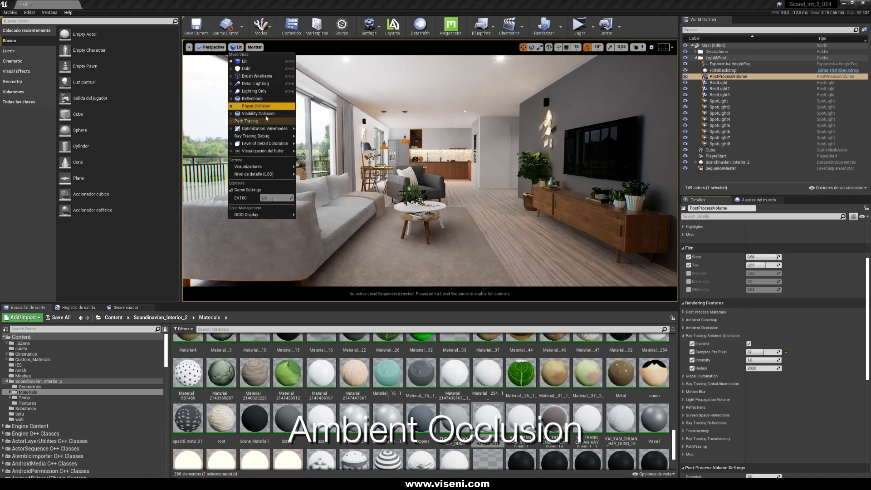
mouse_move(271, 154)
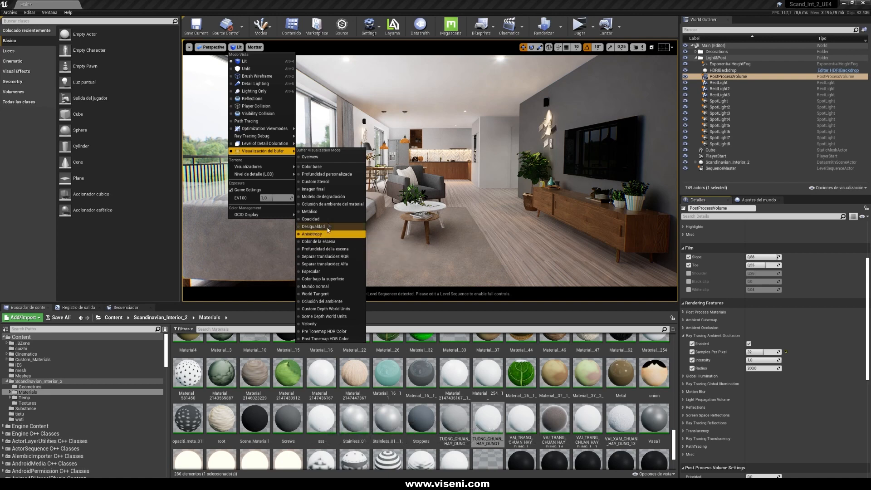
click(335, 302)
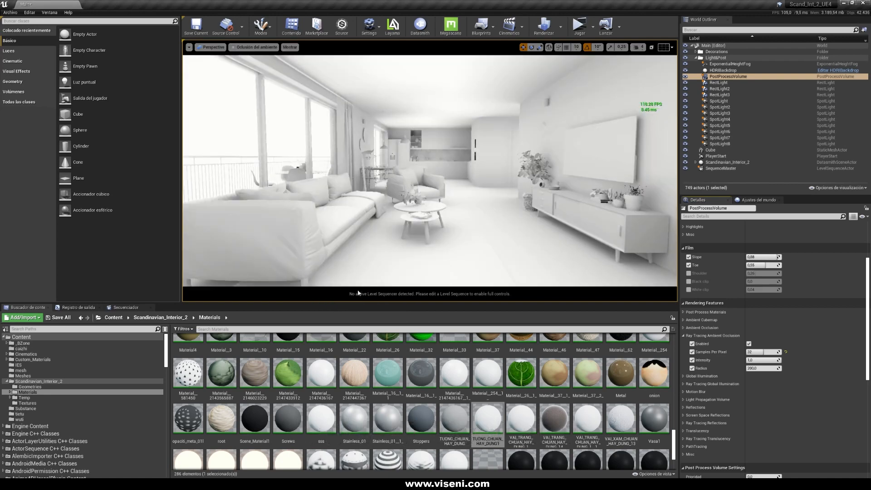
right_drag(471, 238, 472, 231)
key(w)
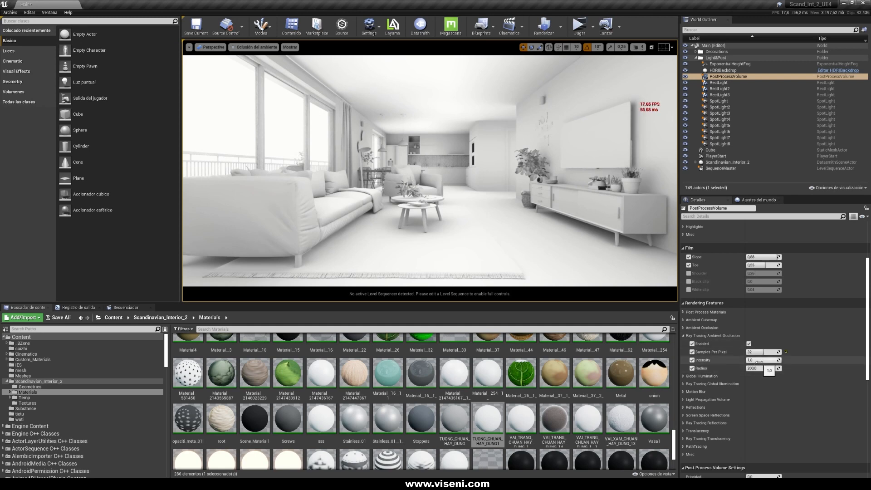
Step: Turn Ray Tracing Ambient Occlusion off and on again in the PostProcessVolume to compare the room's contact shading
click(748, 343)
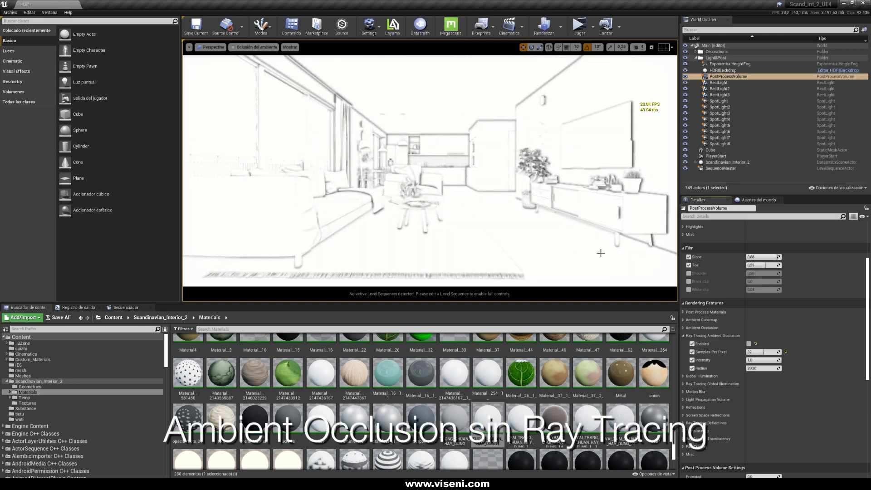
mouse_move(591, 241)
right_down()
mouse_move(539, 241)
mouse_move(544, 218)
mouse_move(599, 238)
right_up()
click(748, 343)
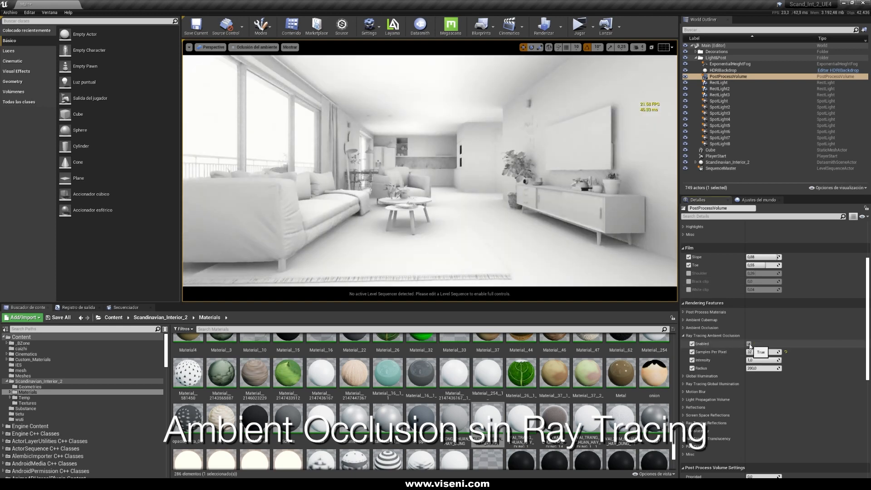
click(749, 345)
click(749, 344)
right_drag(546, 229, 523, 228)
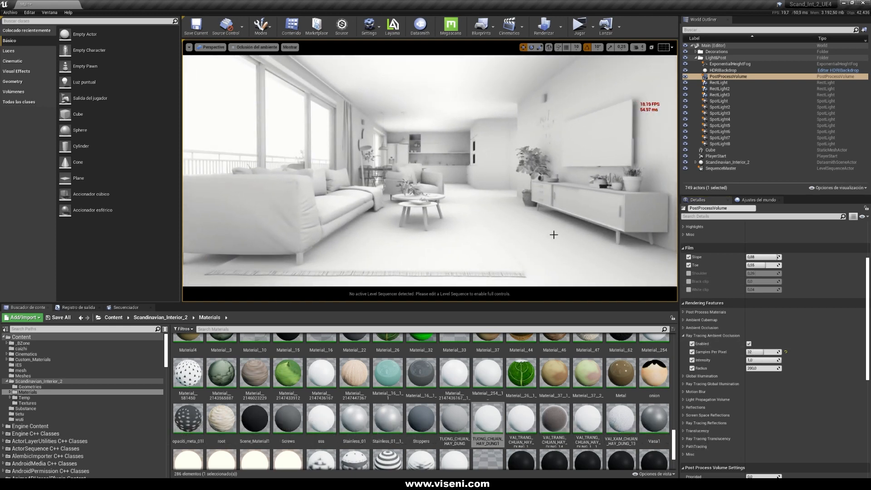
right_drag(579, 252, 592, 244)
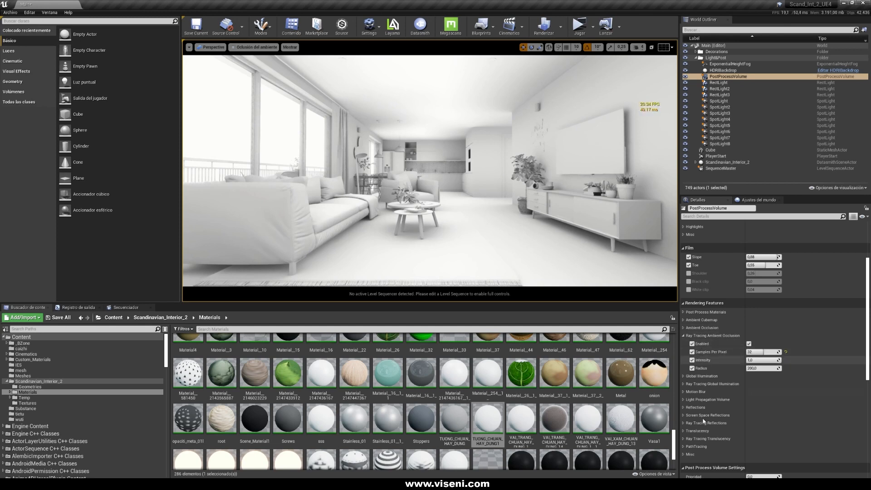
Step: Try Ray Tracing Ambient Occlusion with 1 sample per pixel around the TV cabinet and restore Samples Per Pixel to 32
right_drag(623, 255, 674, 257)
key(w)
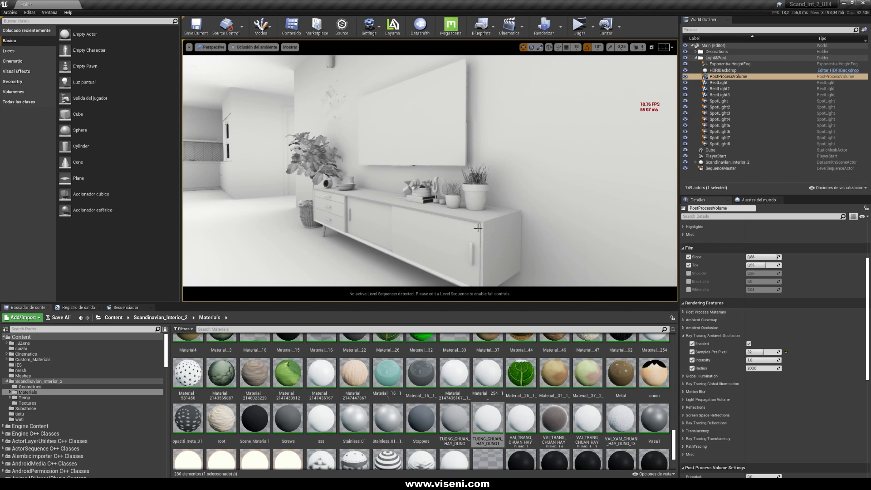
mouse_move(485, 211)
right_down()
mouse_move(474, 212)
mouse_move(482, 205)
right_up()
click(762, 352)
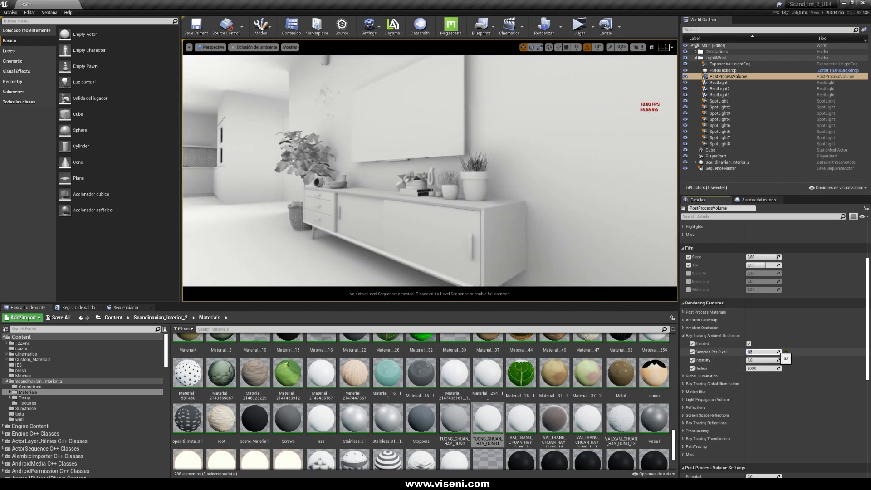
key(w)
right_drag(503, 205, 503, 208)
key(s)
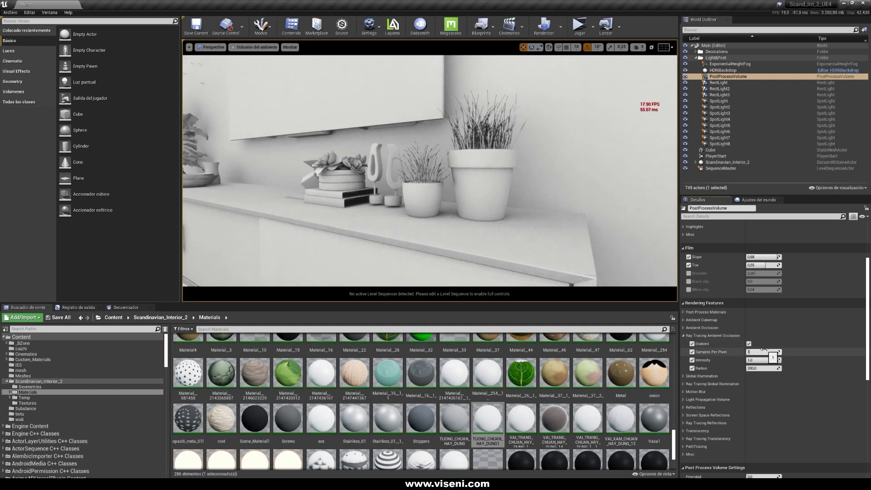
key(Return)
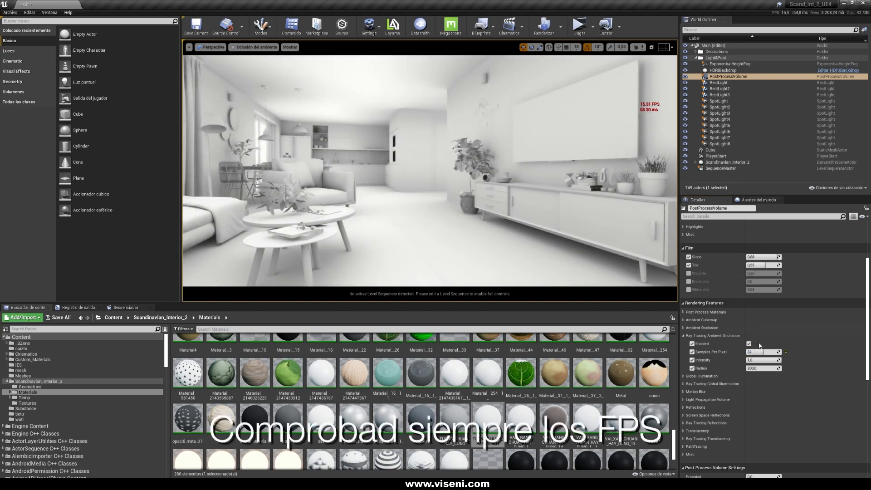
Step: Set Samples Per Pixel to 16 in the PostProcessVolume's Ray Tracing Ambient Occlusion settings
click(760, 352)
text(16)
key(Return)
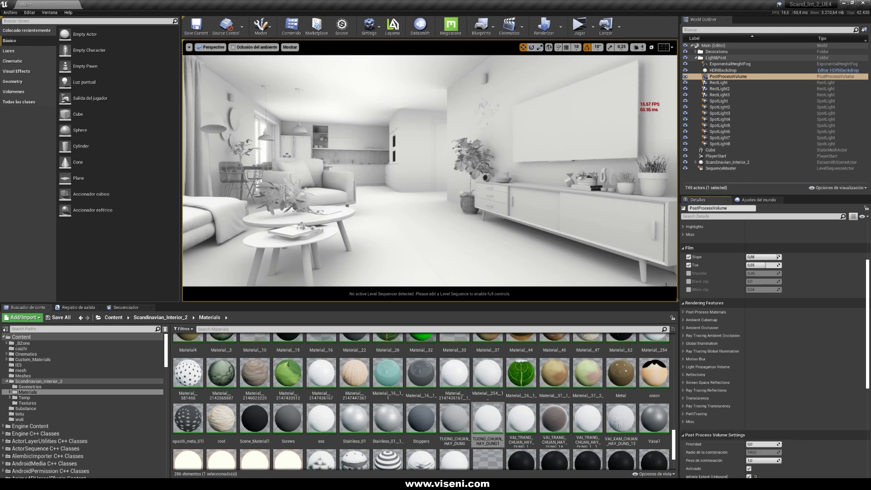
Step: Return the viewport to lit shading and view the living room from farther back
key(alt+4)
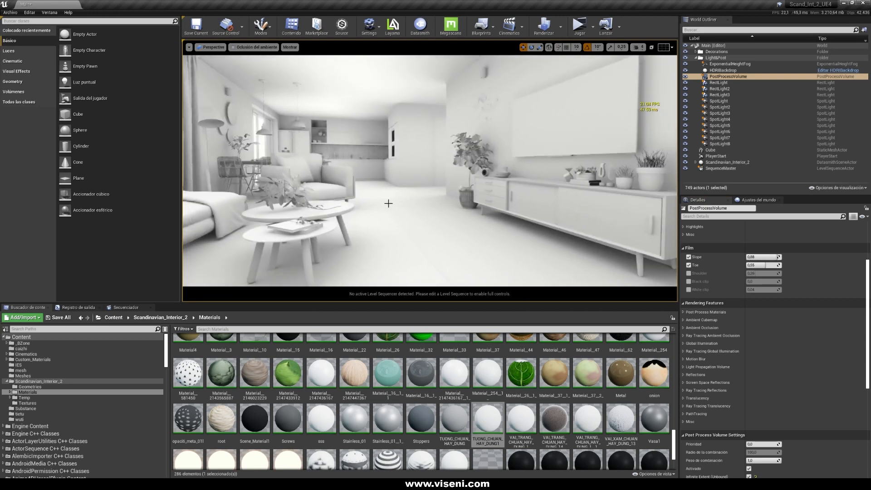
key(s)
mouse_move(430, 170)
right_down()
mouse_move(408, 164)
mouse_move(416, 164)
right_up()
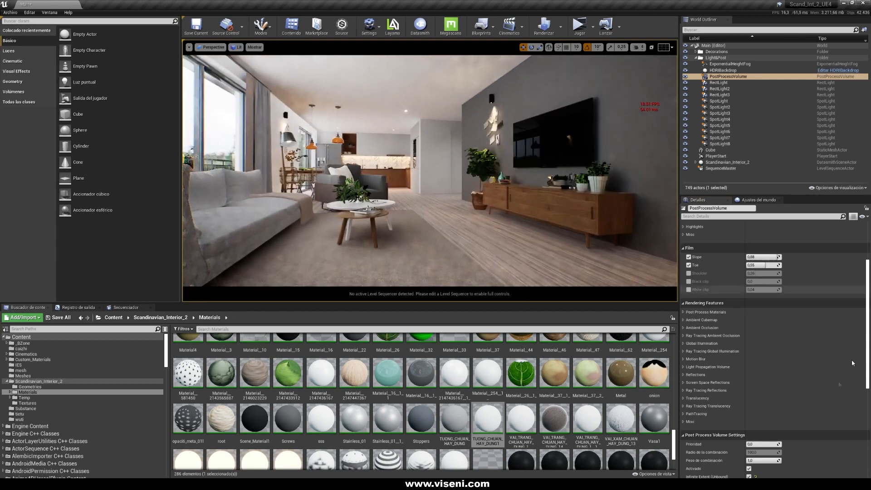
Step: Check the PostProcessVolume's Global Illumination group, collapse it and expand Ray Tracing Global Illumination
click(683, 343)
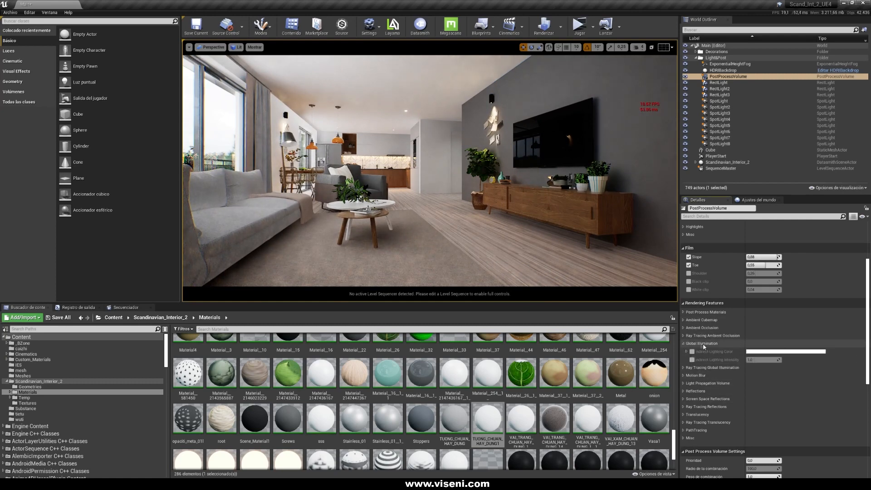
click(684, 344)
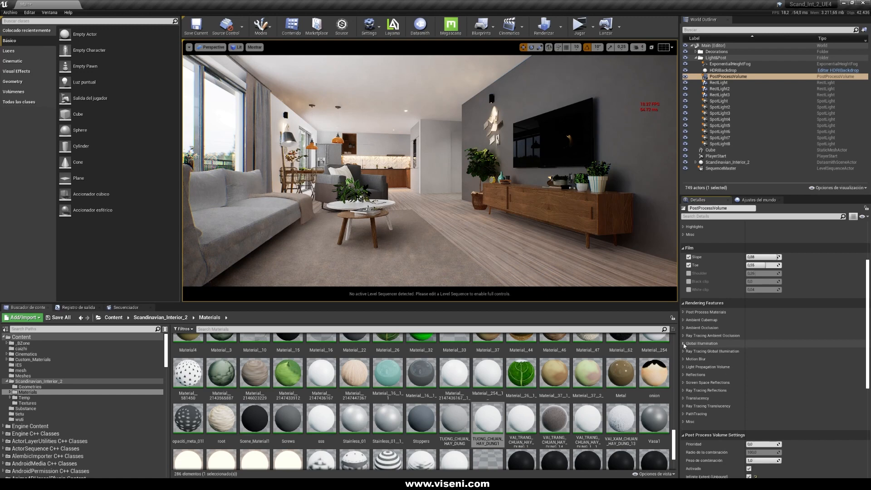
click(683, 351)
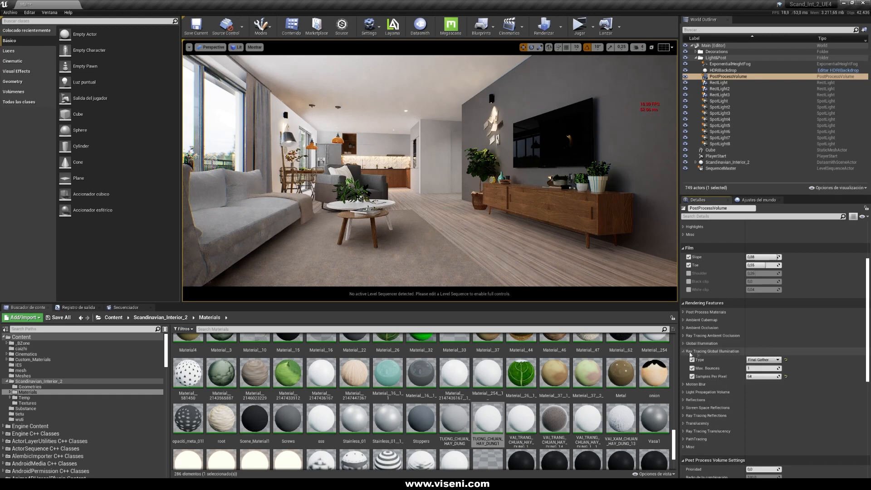
click(761, 360)
click(868, 349)
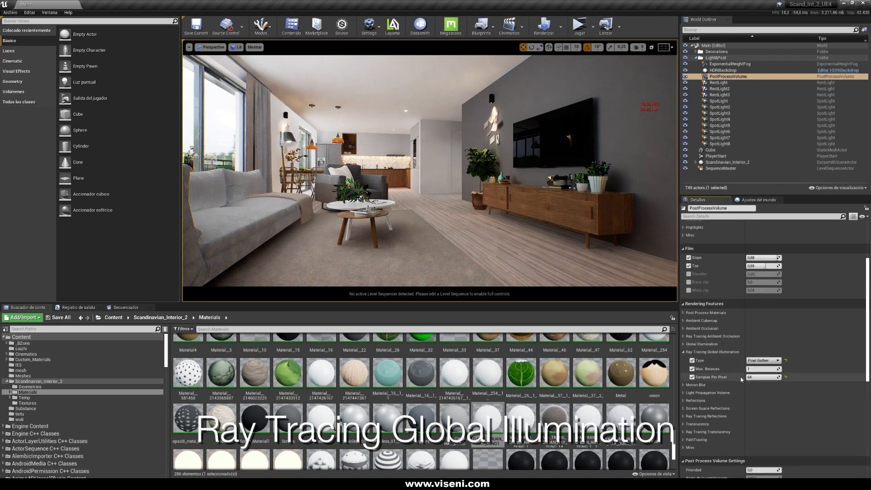
Step: Set the Ray Tracing Global Illumination type to Disabled and view the living room without it
right_drag(521, 259, 498, 265)
click(763, 360)
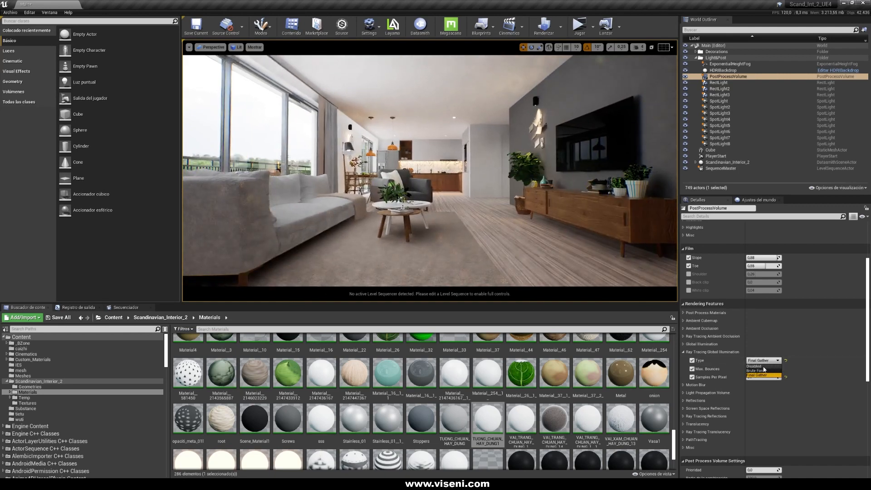
click(760, 366)
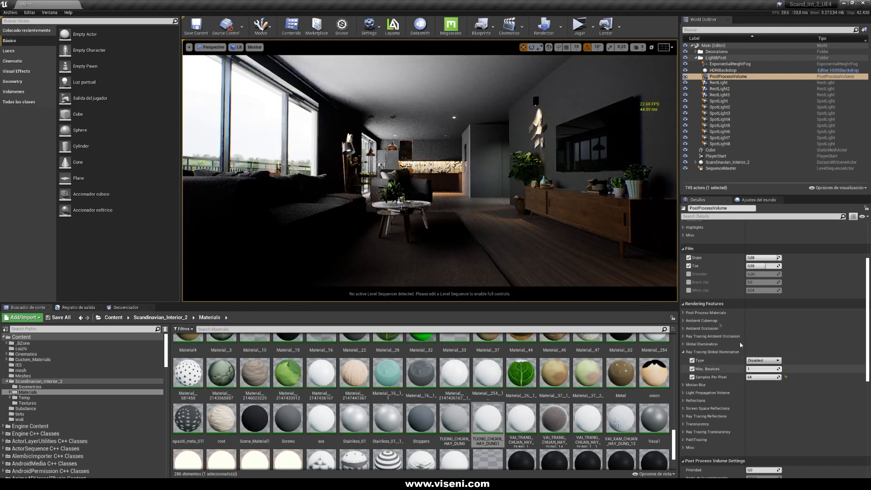
right_drag(626, 251, 603, 247)
key(s)
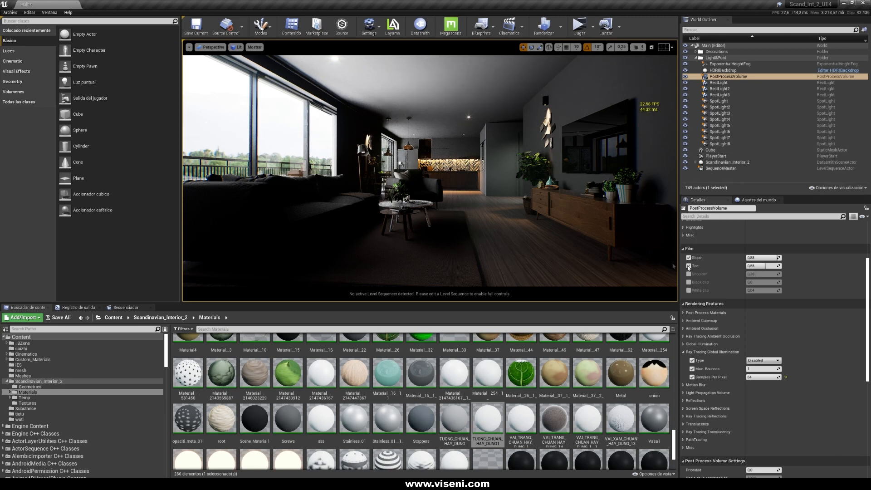
Step: Set the Ray Tracing Global Illumination type to Final Gather and inspect the living room's lighting from several viewpoints
click(762, 360)
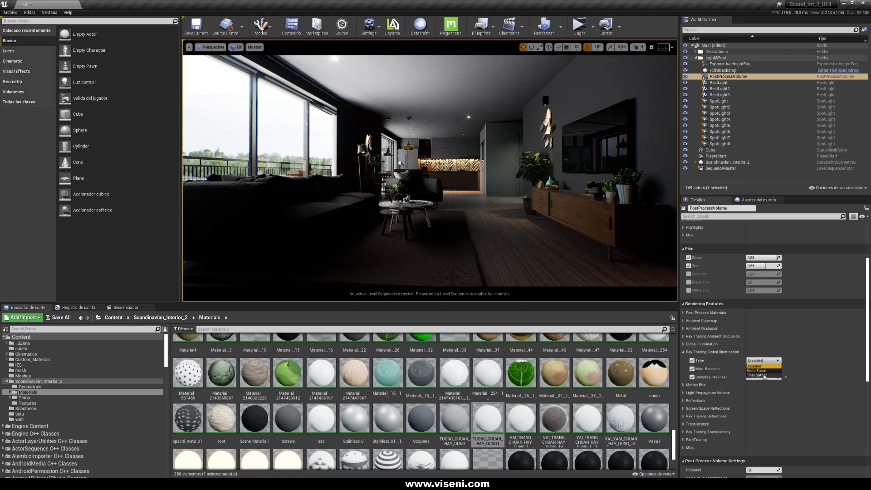
click(764, 376)
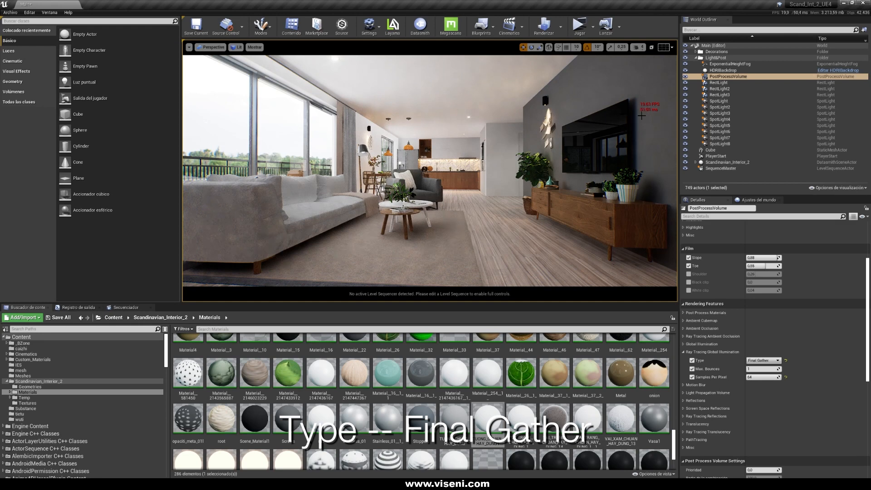
right_drag(558, 178, 573, 179)
right_drag(529, 217, 653, 217)
right_drag(436, 153, 571, 153)
right_drag(436, 152, 512, 149)
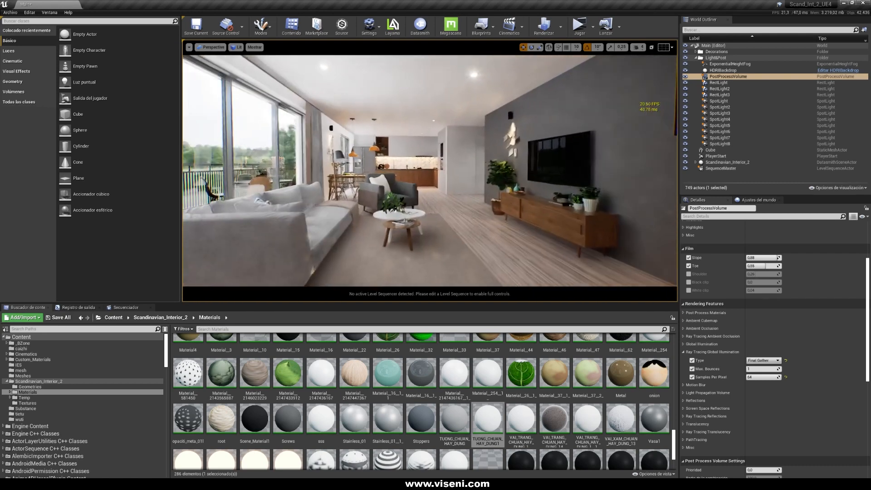
mouse_move(305, 113)
right_down()
mouse_move(336, 112)
mouse_move(306, 110)
mouse_move(316, 109)
right_up()
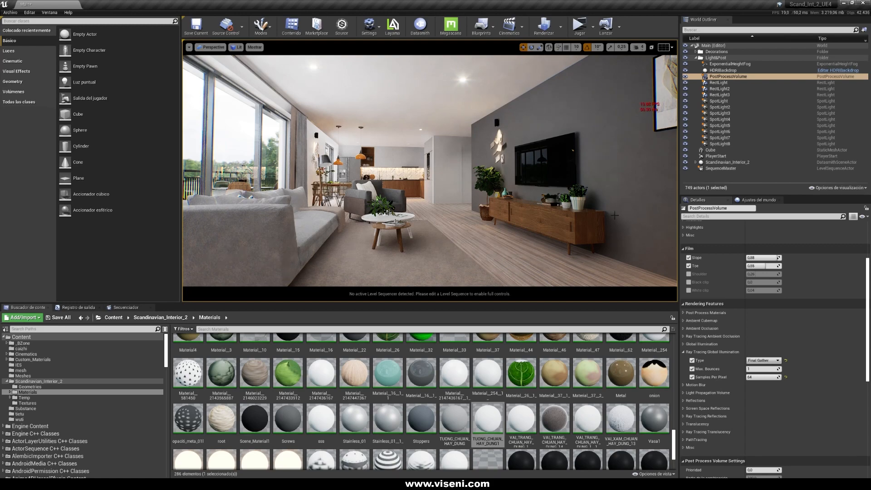
right_drag(408, 154, 433, 158)
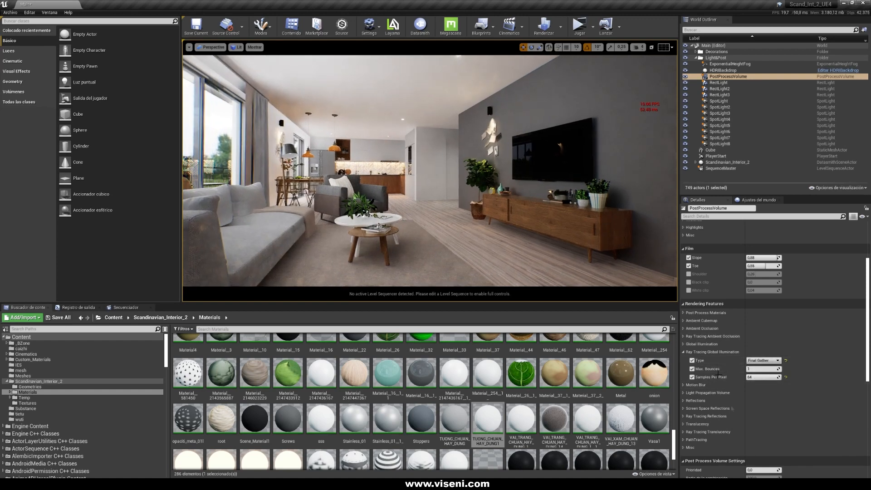
Step: Try Final Gather global illumination with 1, 8, 16 and 32 samples per pixel to compare noise on the empty room's walls
click(768, 377)
text(1)
key(Return)
click(759, 377)
text(8)
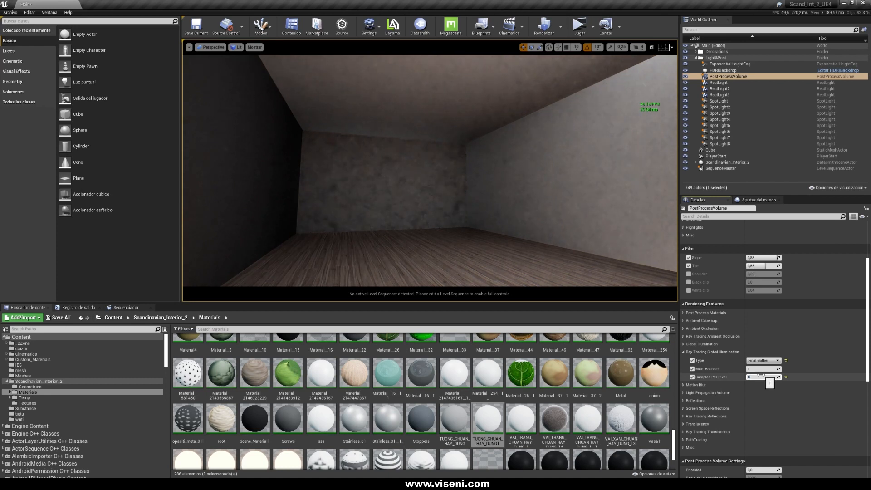
key(Return)
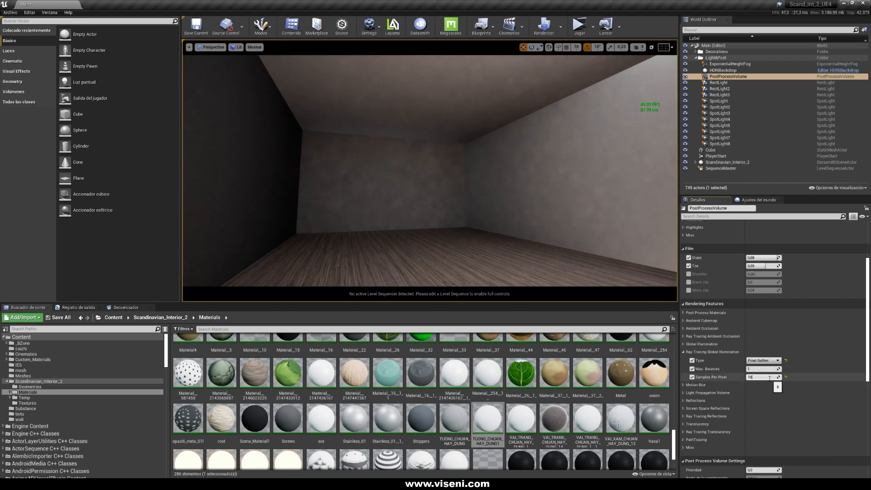
key(Return)
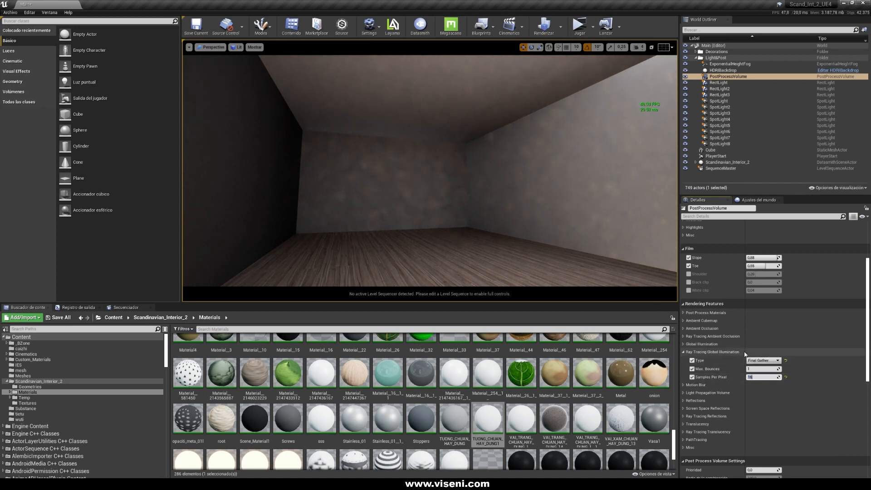
text(32)
key(Return)
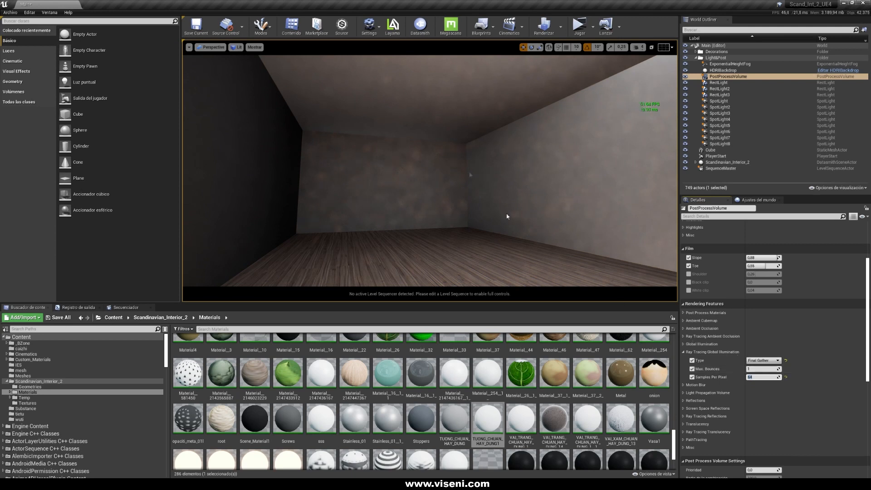
Step: Switch the Ray Tracing Global Illumination type to Brute Force and compare the living room and the empty room
mouse_move(522, 181)
right_down()
mouse_move(290, 182)
mouse_move(202, 204)
right_up()
click(764, 360)
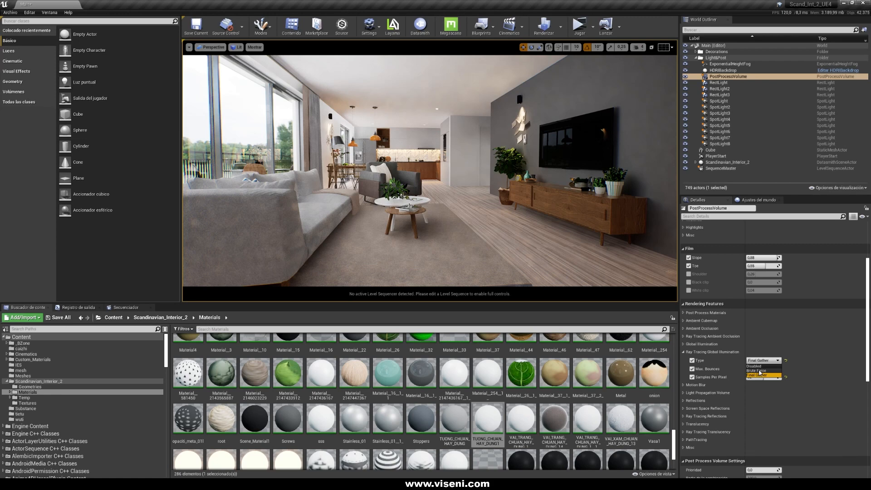
click(757, 371)
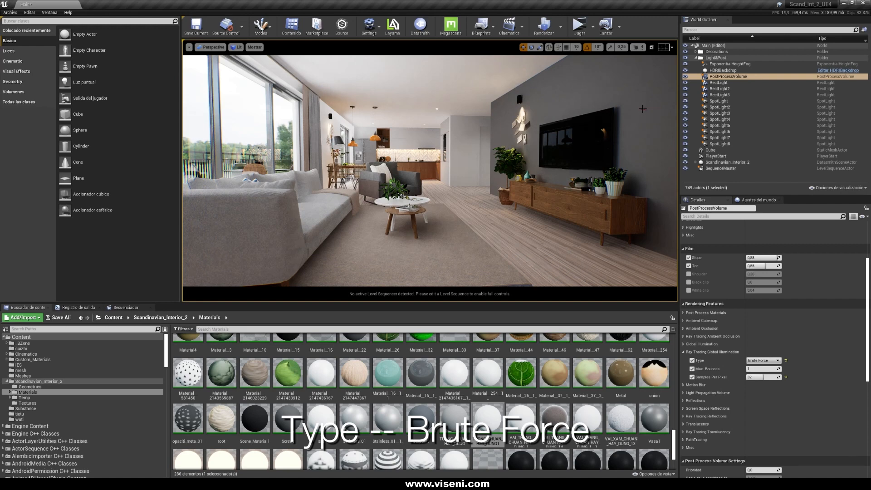
right_drag(429, 171, 710, 169)
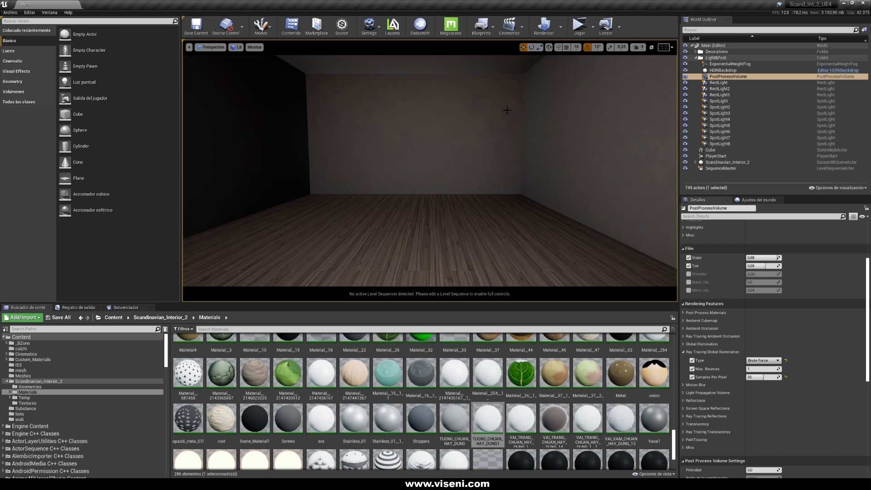
Step: Set the Ray Tracing Global Illumination Samples Per Pixel to 16
click(761, 376)
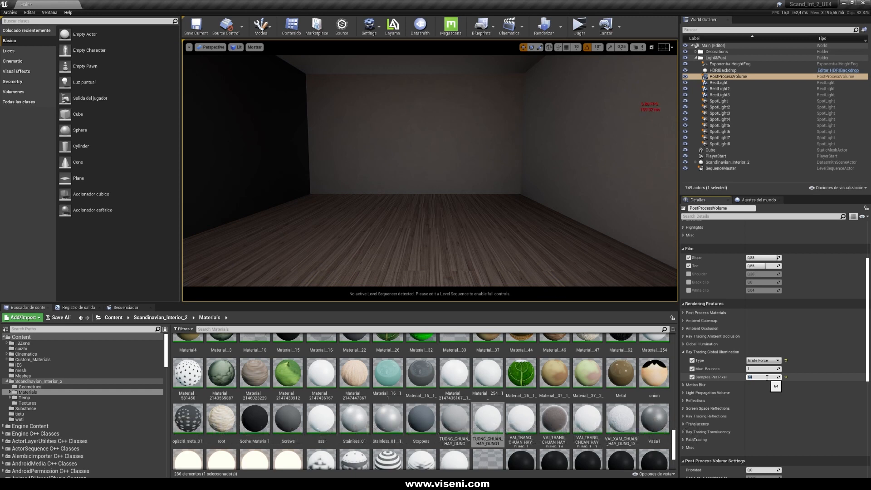
text(16)
key(Return)
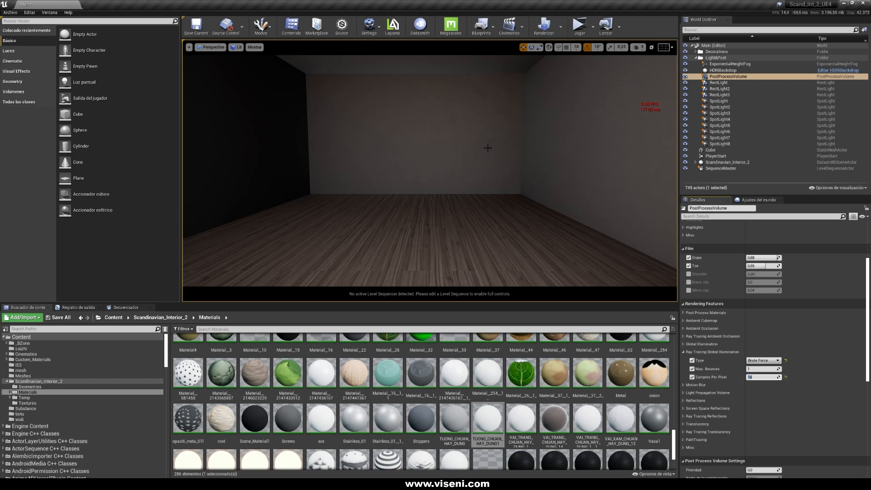
Step: Change the Ray Tracing Global Illumination type from Brute Force to Final Gather and check the living room with it
click(759, 358)
click(763, 365)
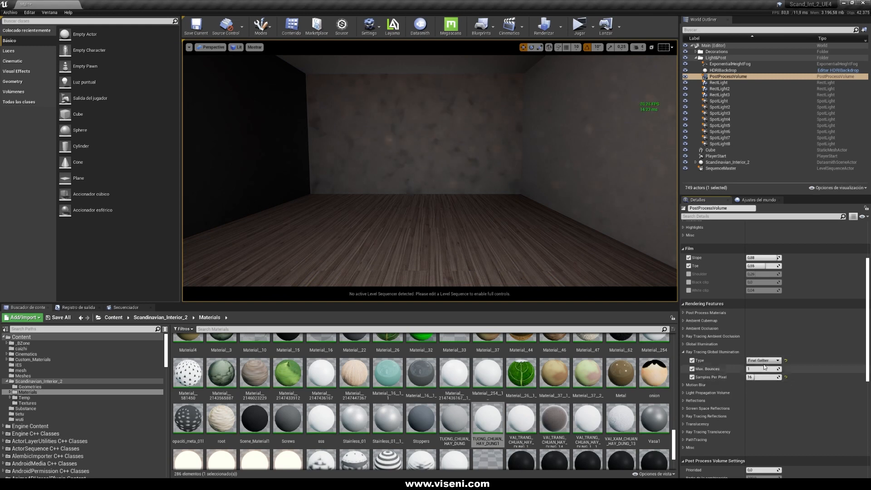
right_drag(513, 181, 431, 182)
key(w)
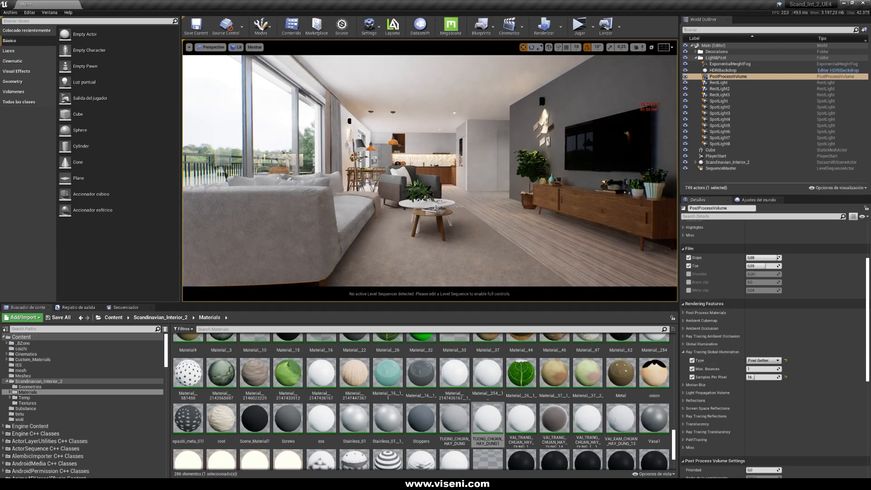
click(763, 360)
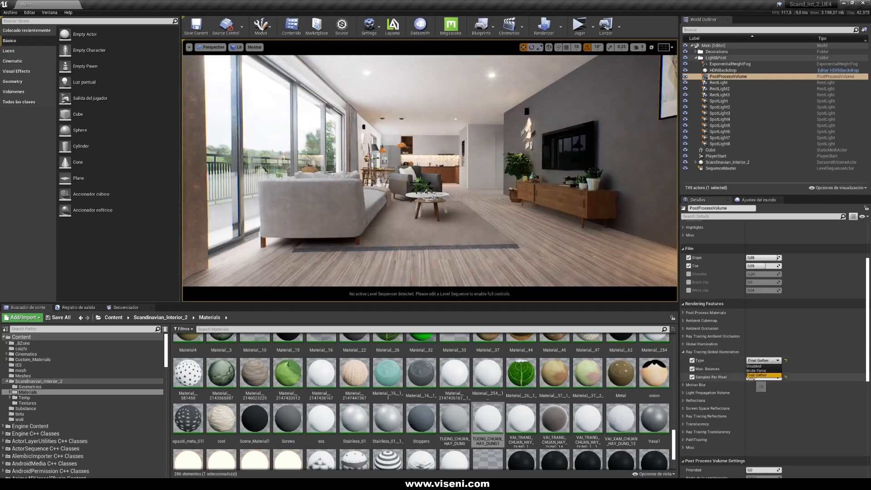
click(762, 374)
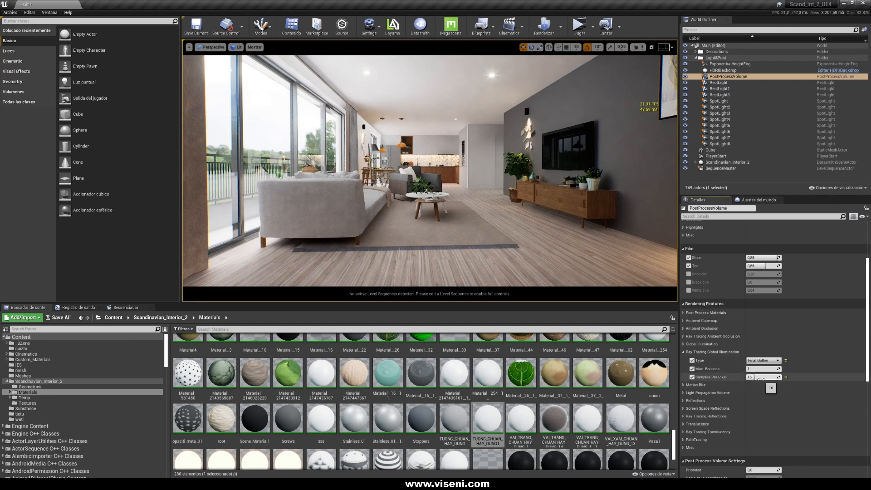
Step: Collapse the volume's Ray Tracing Global Illumination group and expand its Reflections settings
click(683, 351)
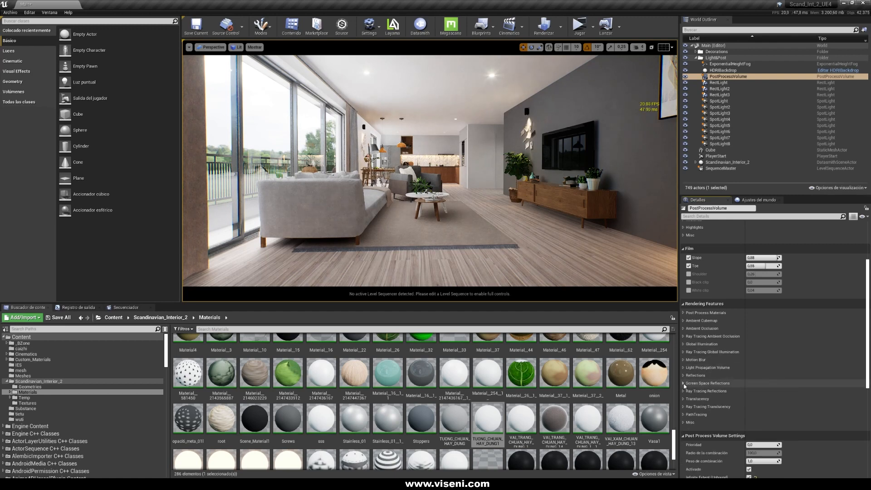
click(683, 375)
mouse_move(523, 231)
mouse_down()
mouse_move(522, 217)
mouse_move(523, 231)
mouse_up()
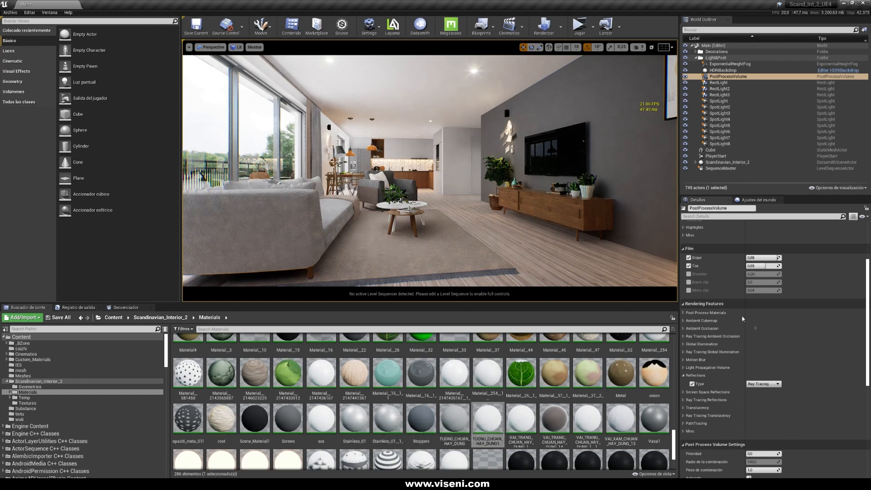
Step: Set the Reflections type to Screen Space and inspect the TV and cabinet decorations up close
click(760, 385)
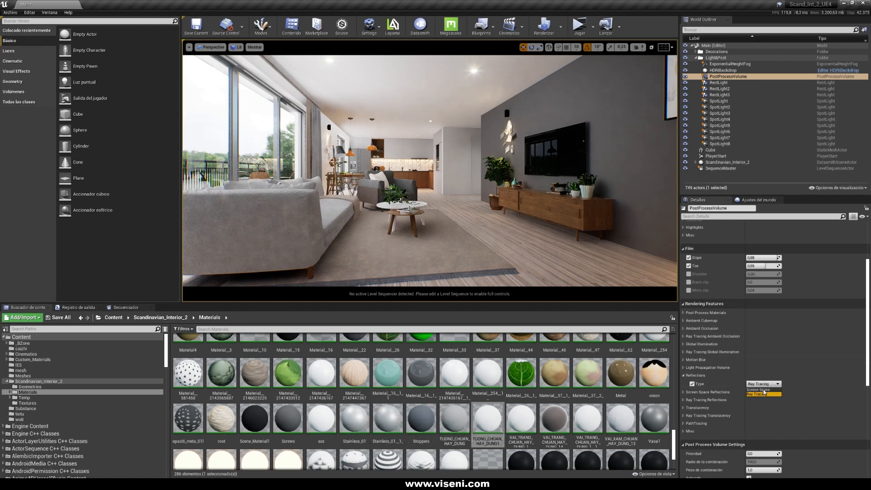
click(758, 389)
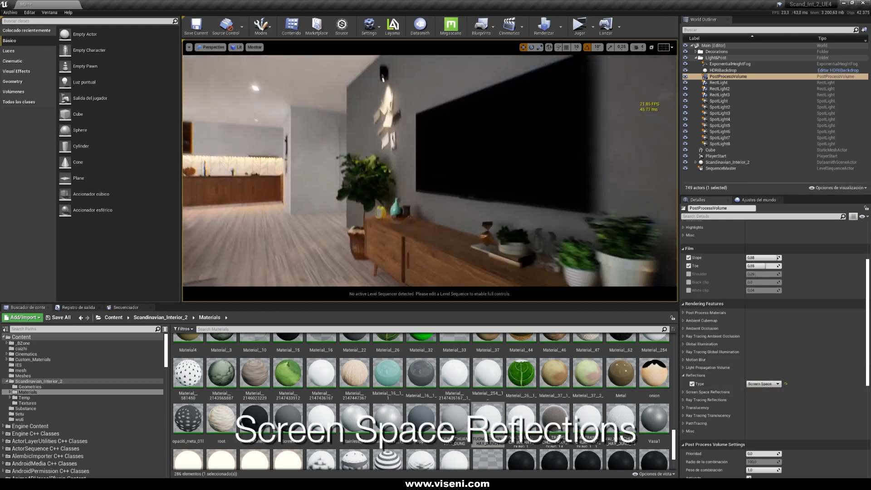
right_drag(430, 170, 476, 209)
right_drag(520, 257, 518, 211)
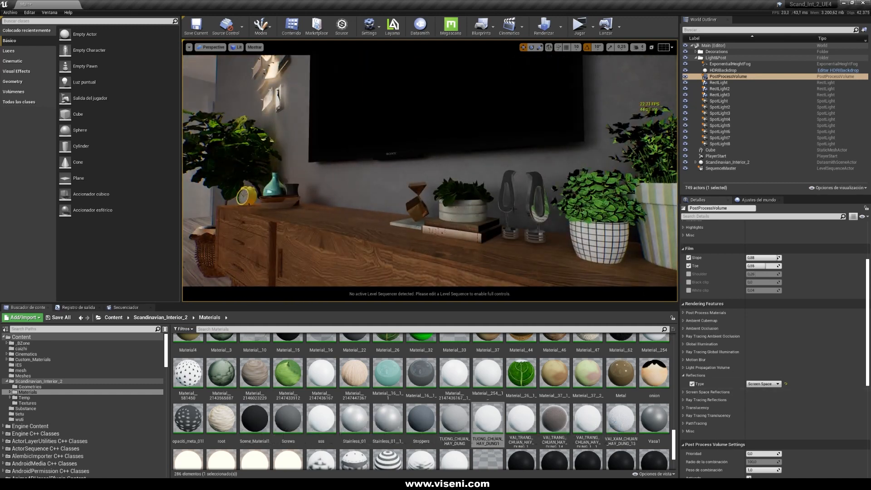
Step: Set the Reflections type to Ray Tracing and examine the reflections on the TV screen and glossy ornaments
click(762, 383)
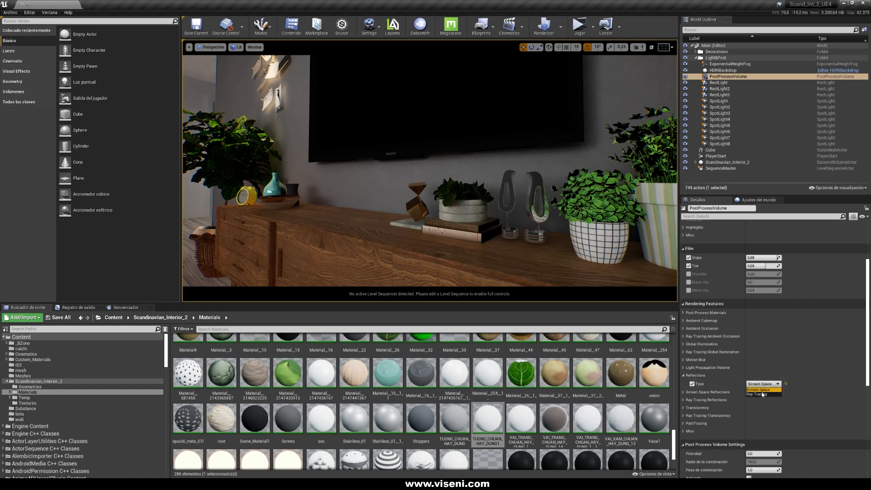
click(760, 394)
right_drag(517, 213, 521, 202)
mouse_move(575, 259)
right_down()
mouse_move(585, 259)
mouse_move(575, 259)
right_up()
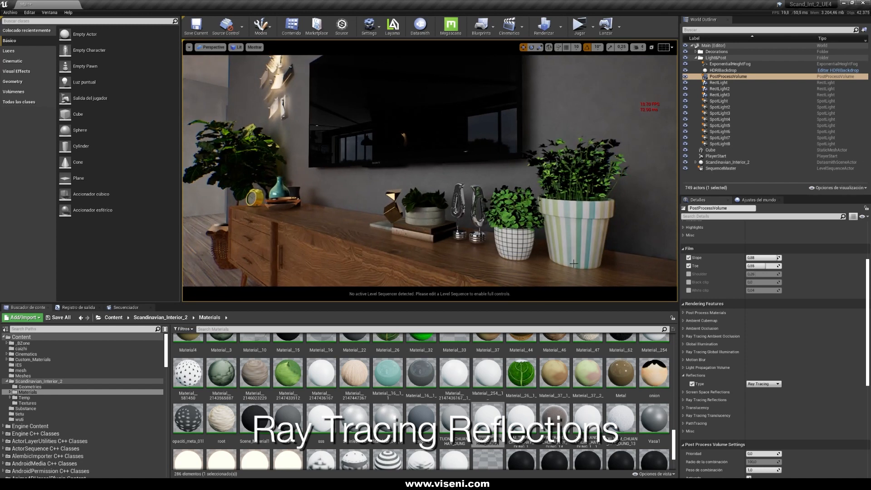
Step: Compare Screen Space and Ray Tracing reflections on the TV and cabinet ornaments from two viewpoints, finishing on Ray Tracing
click(762, 383)
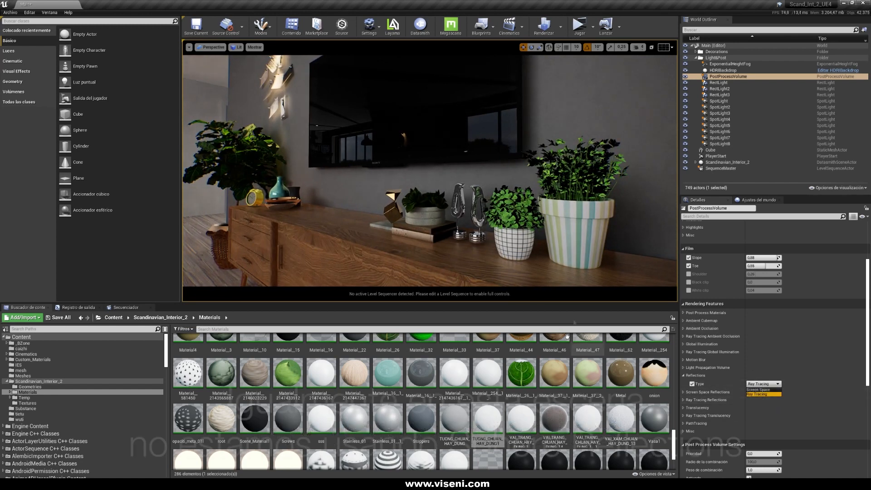
click(758, 389)
click(758, 384)
click(760, 396)
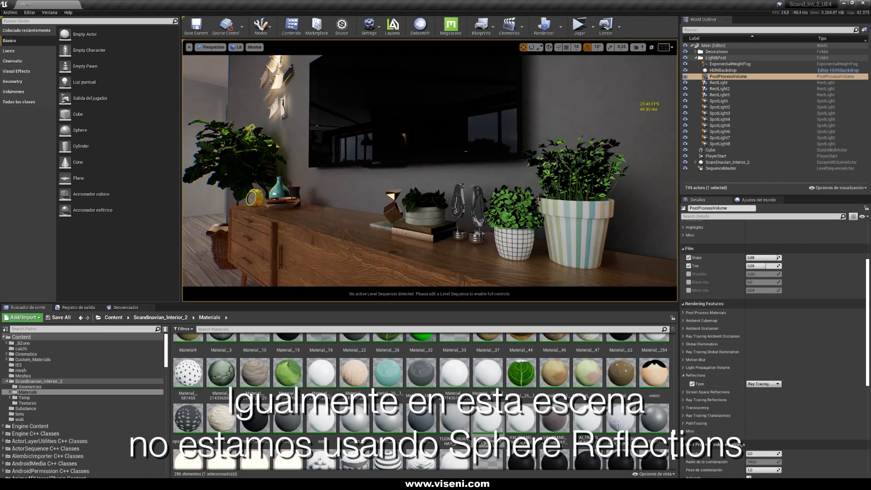
right_drag(540, 197, 509, 183)
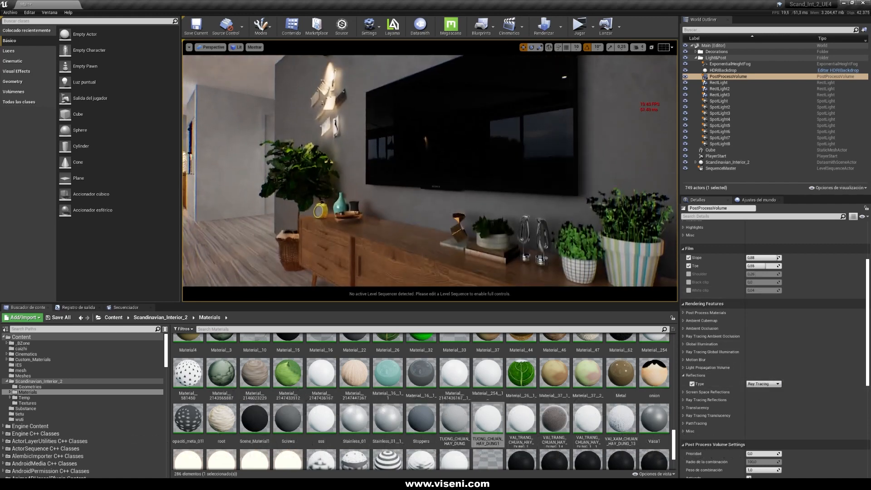
click(759, 384)
click(761, 390)
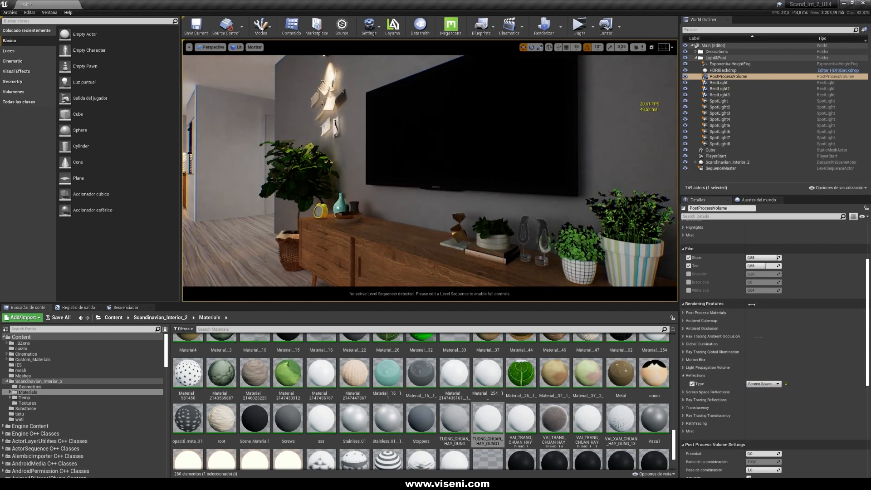
click(763, 383)
click(762, 396)
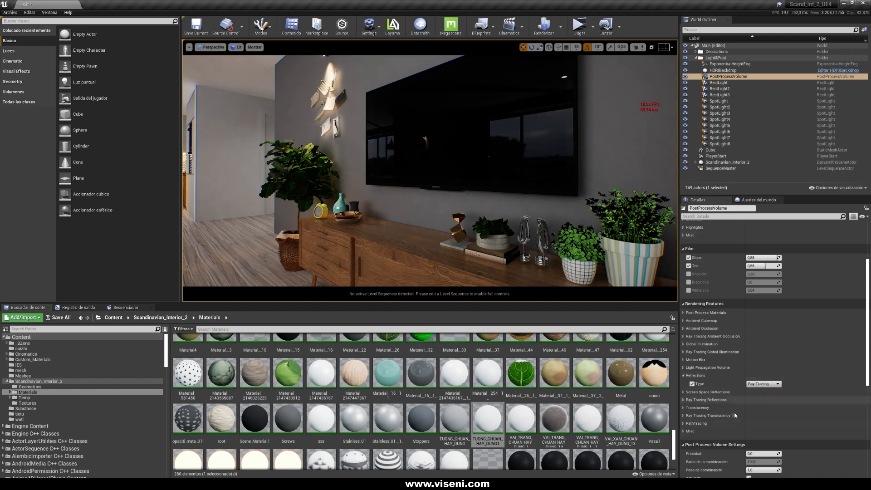
Step: Collapse the Reflections group, look over the Screen Space Reflections settings, and expand the Ray Tracing Reflections group
click(693, 375)
click(719, 384)
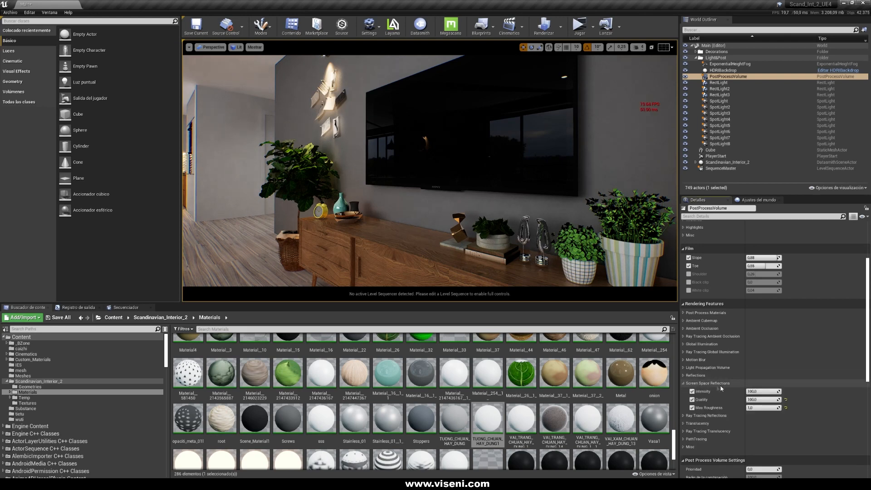
click(683, 383)
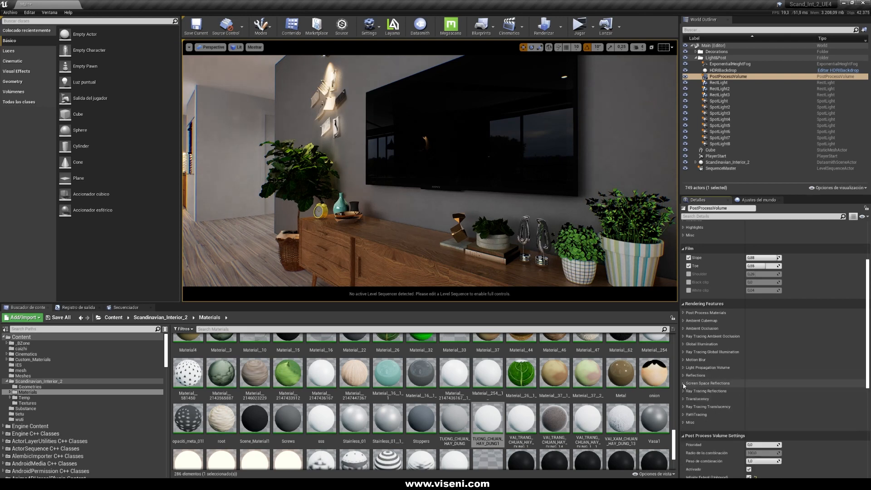
click(683, 391)
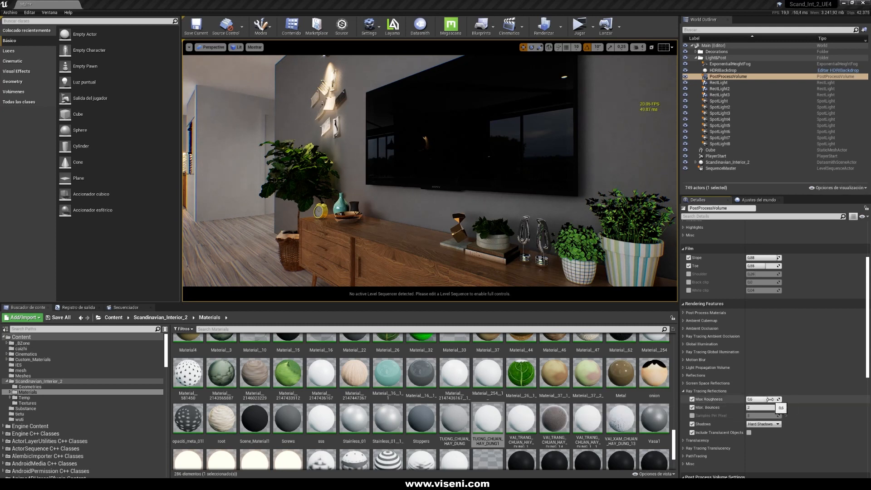
Step: Set the Ray Tracing Reflections Max Roughness to 0,01 and inspect the TV and wooden cabinet
click(766, 399)
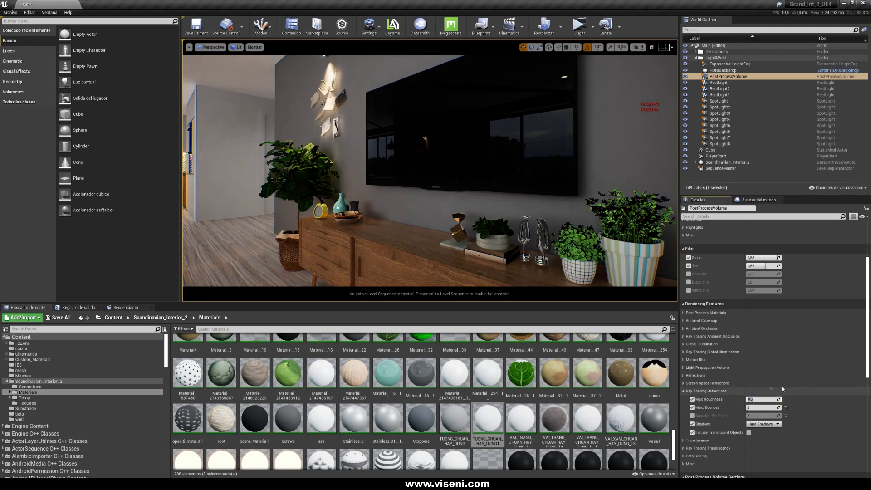
text(0,01)
key(Return)
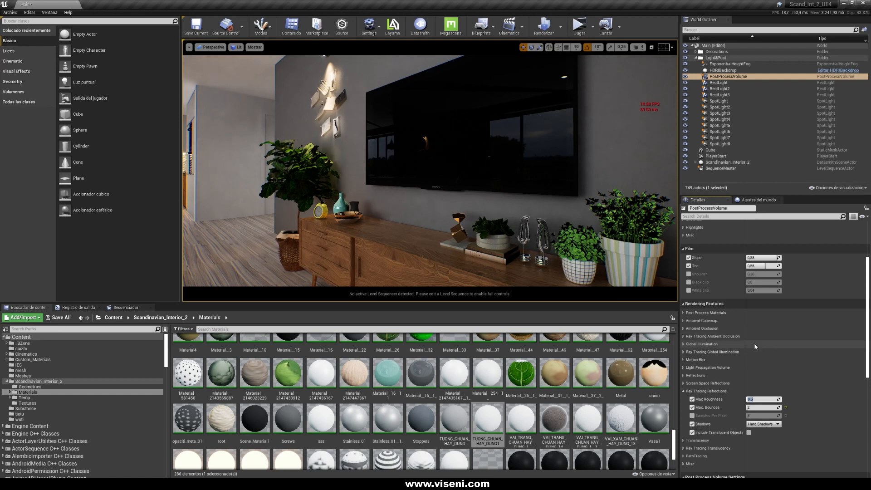
right_drag(430, 178, 418, 166)
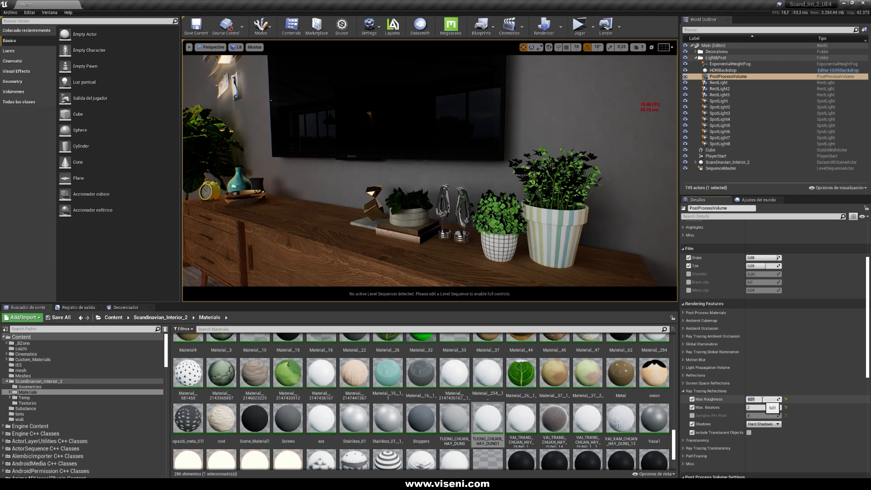
Step: Restore Max Roughness to 0,6, try 0,8 for comparison, and return to 0,6
click(762, 399)
text(0,6)
key(Return)
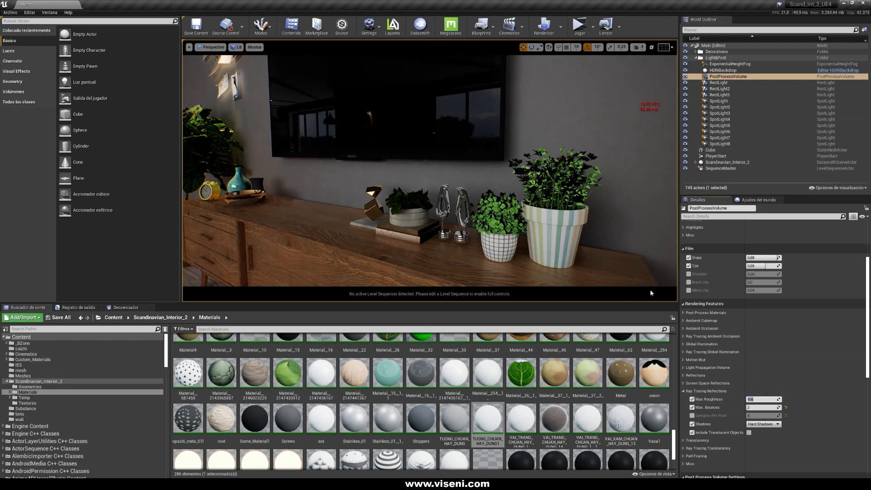
text(0.8)
key(Return)
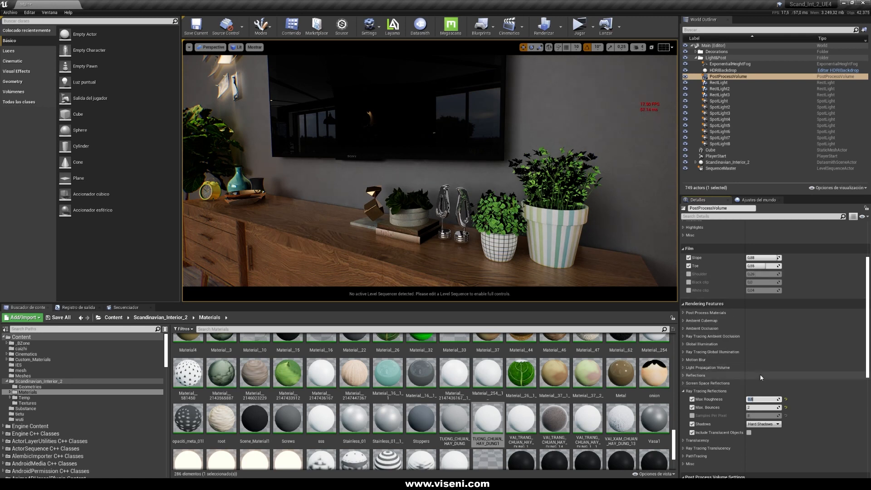
key(Return)
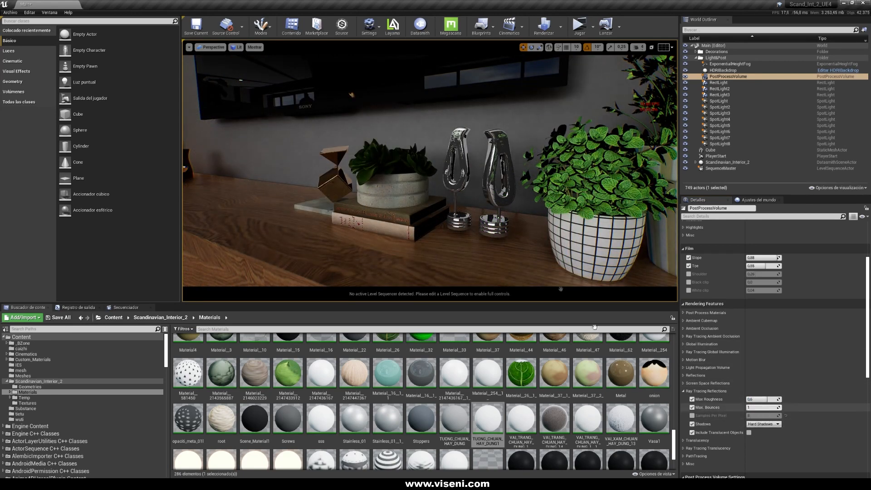
Step: Set the Ray Tracing Reflections Max. Bounces to 2 and examine the chrome ornaments on the cabinet
click(751, 406)
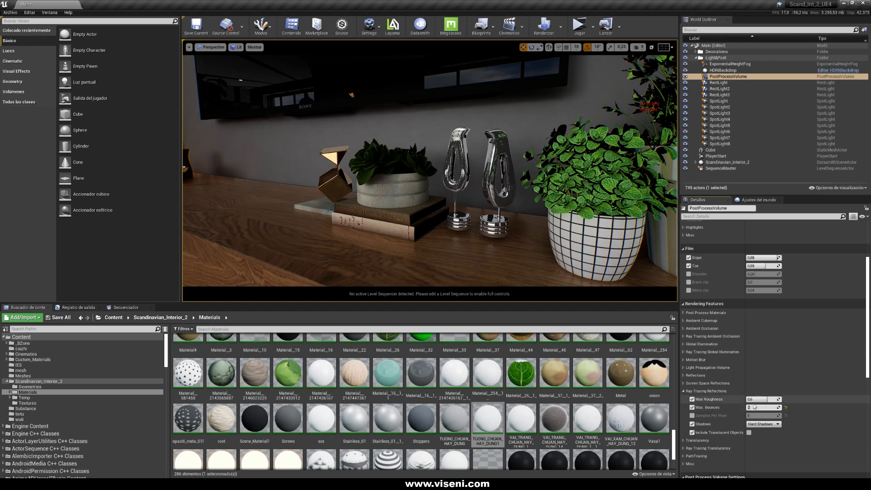
key(Return)
right_drag(544, 190, 511, 184)
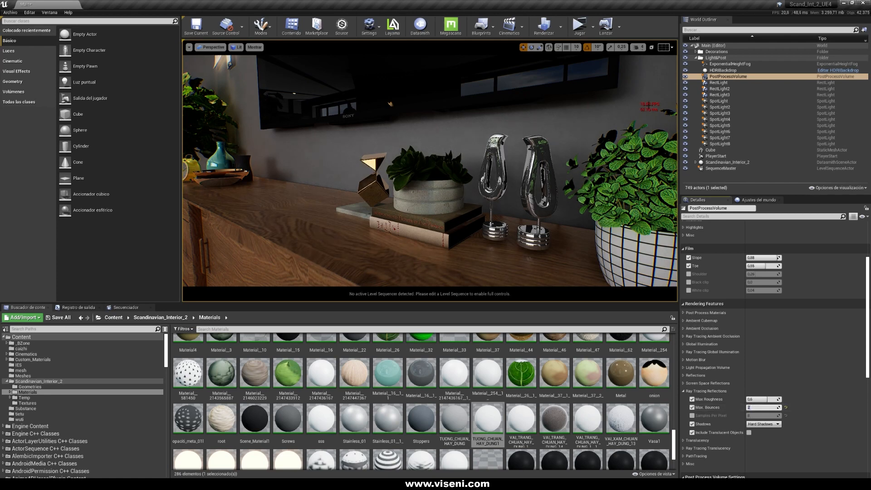
right_drag(559, 215, 490, 212)
key(s)
Step: Try another Max. Bounces value and check the living room and the chrome ornaments with it
click(756, 407)
right_drag(562, 218, 531, 215)
key(s)
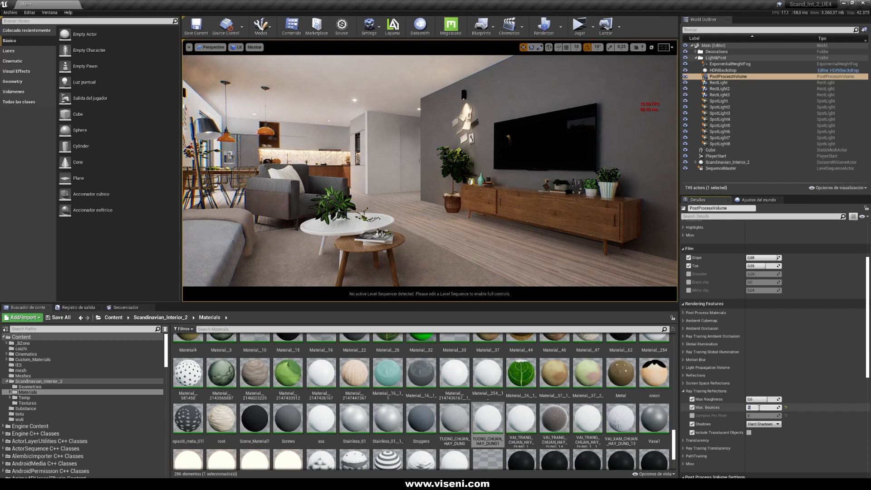
key(s)
right_drag(580, 217, 596, 227)
key(w)
key(d)
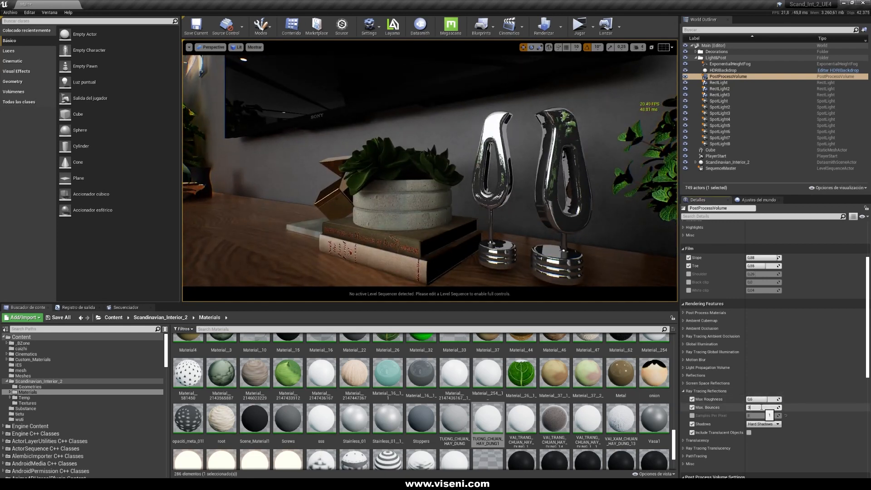
Step: Compare the chrome ornaments' reflections with Max. Bounces at 1, and set the value to 3
key(Return)
key(s)
right_drag(544, 213, 529, 217)
key(w)
key(w)
key(s)
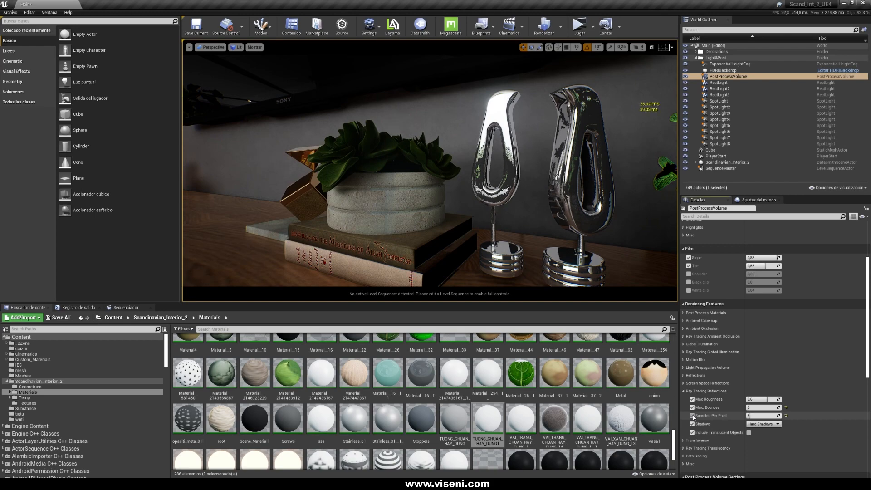
Step: Toggle the Samples Per Pixel override, leave it disabled, and go to the kitchen's stainless steel refrigerator
click(691, 416)
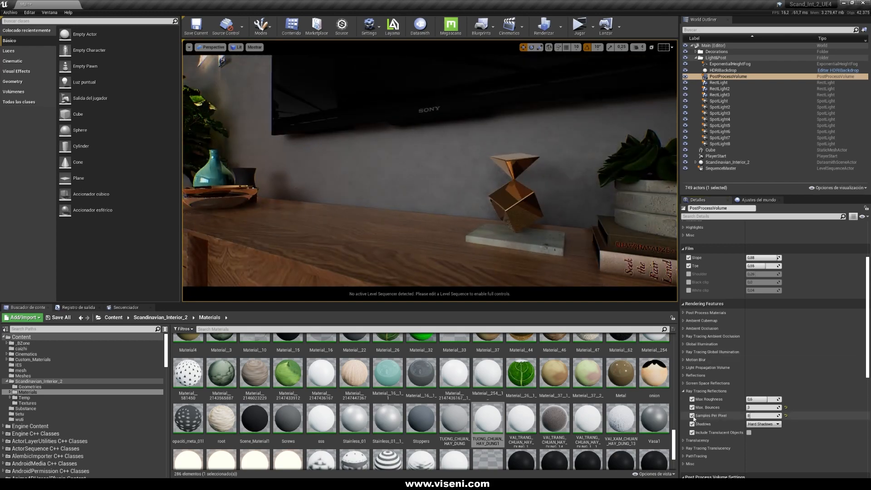
click(691, 415)
right_drag(603, 191, 481, 187)
key(s)
key(w)
key(w)
key(s)
key(s)
right_drag(480, 132, 497, 123)
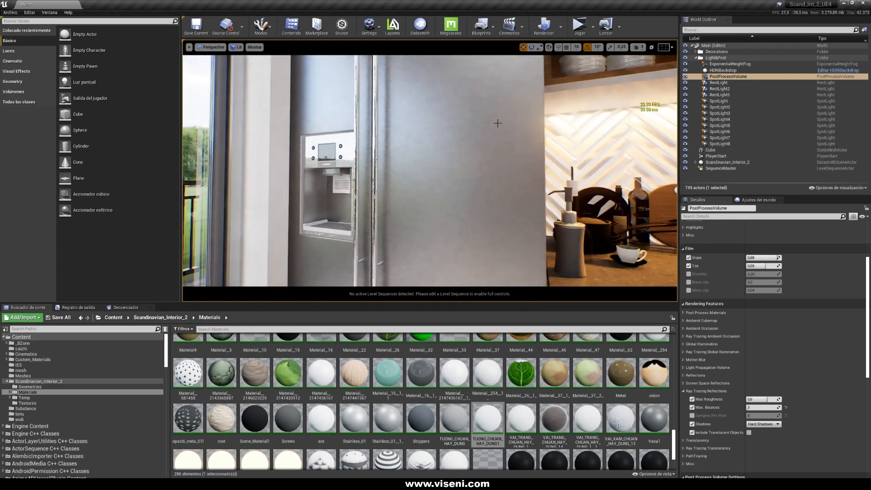
Step: Compare the refrigerator's reflections with the Samples Per Pixel override on and off, leaving it disabled
click(692, 415)
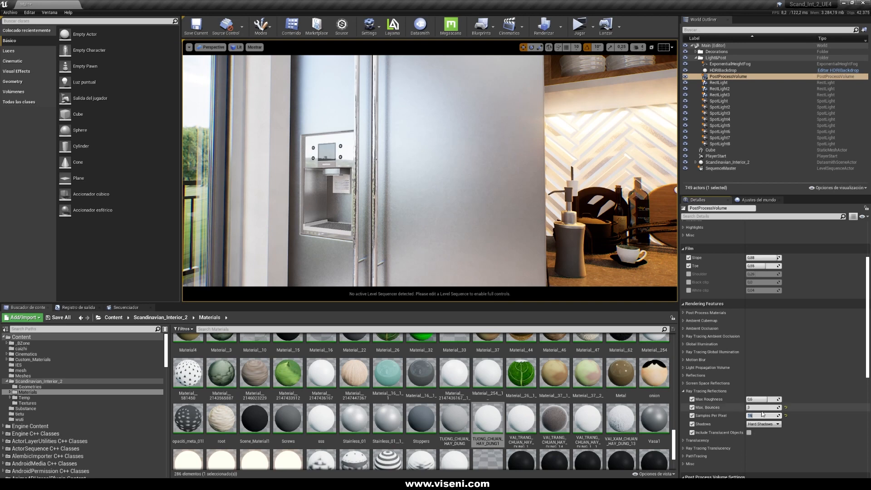
right_drag(569, 263, 540, 285)
click(692, 415)
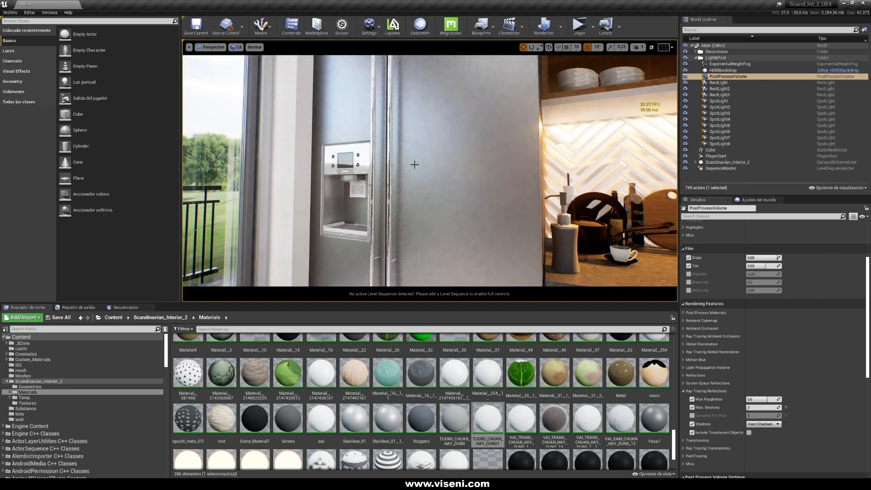
mouse_move(558, 254)
right_down()
mouse_move(635, 256)
mouse_move(551, 260)
right_up()
click(692, 415)
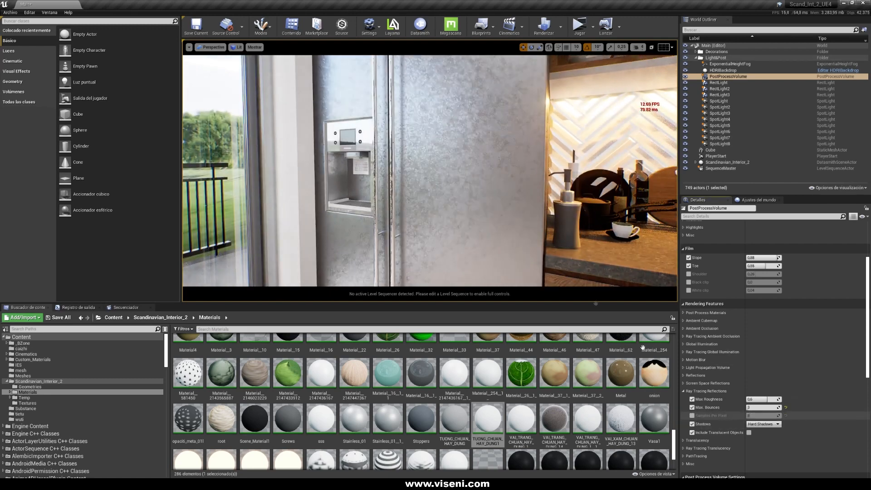
click(691, 415)
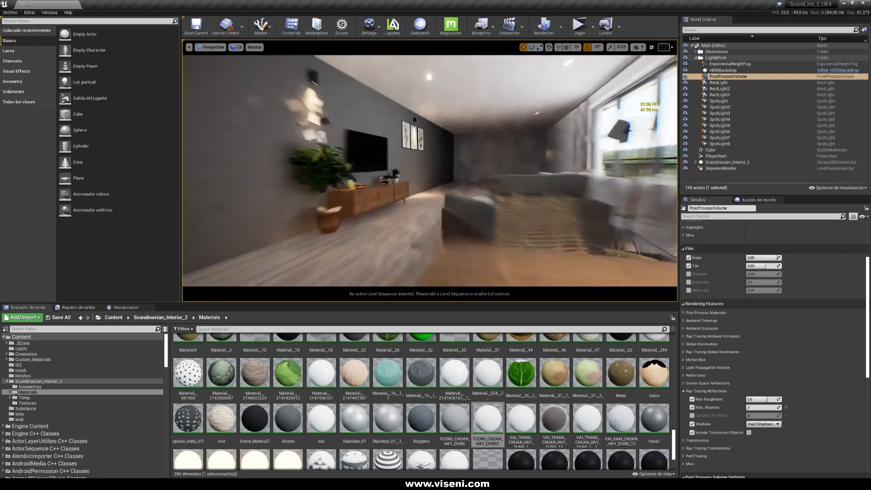
Step: Collapse Ray Tracing Reflections, expand Translucency, and set its type to Raster while viewing the cabinet decorations
click(683, 390)
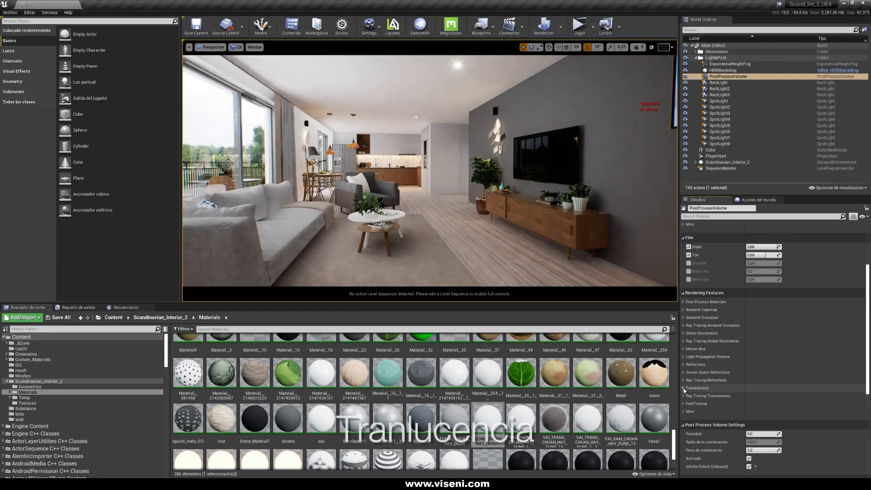
click(683, 389)
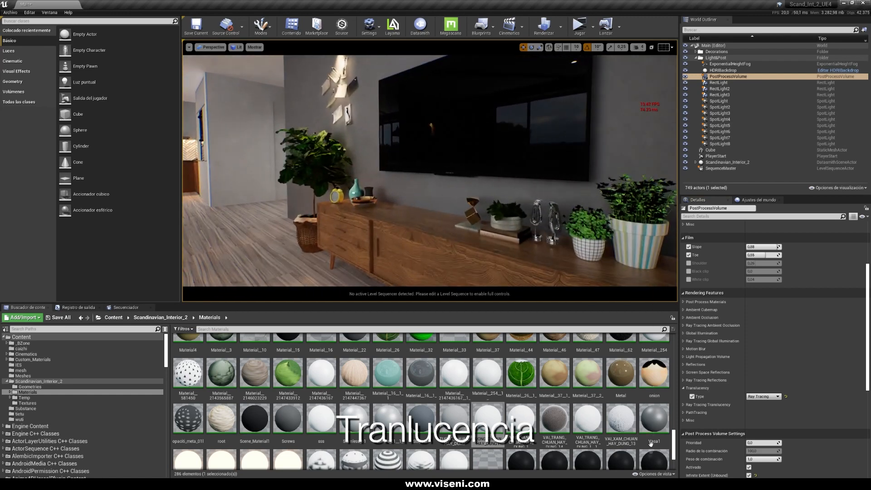
click(764, 396)
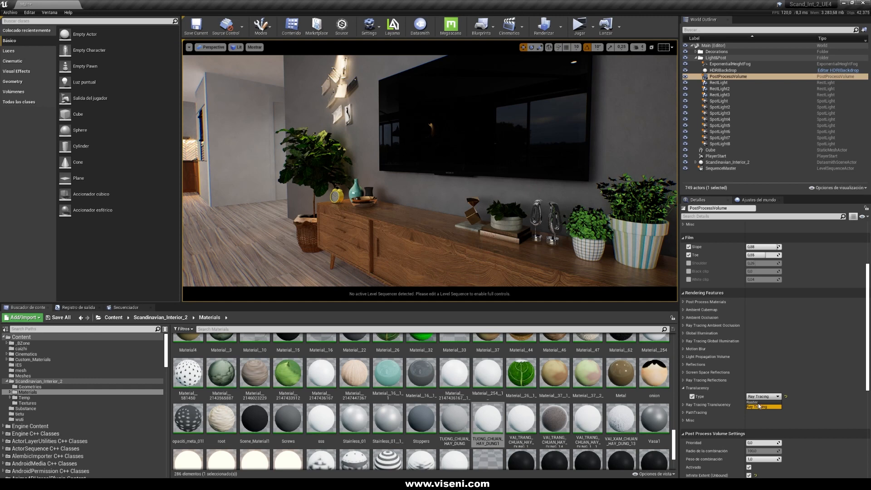
click(753, 402)
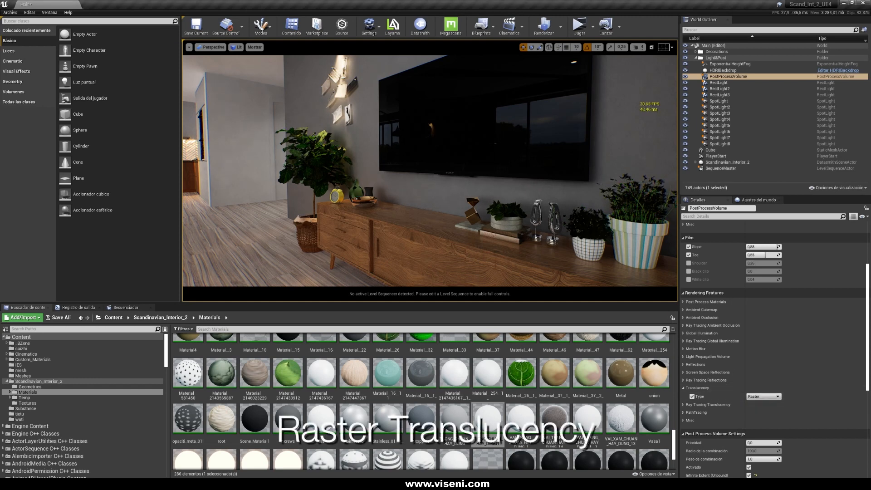
right_drag(430, 171, 446, 170)
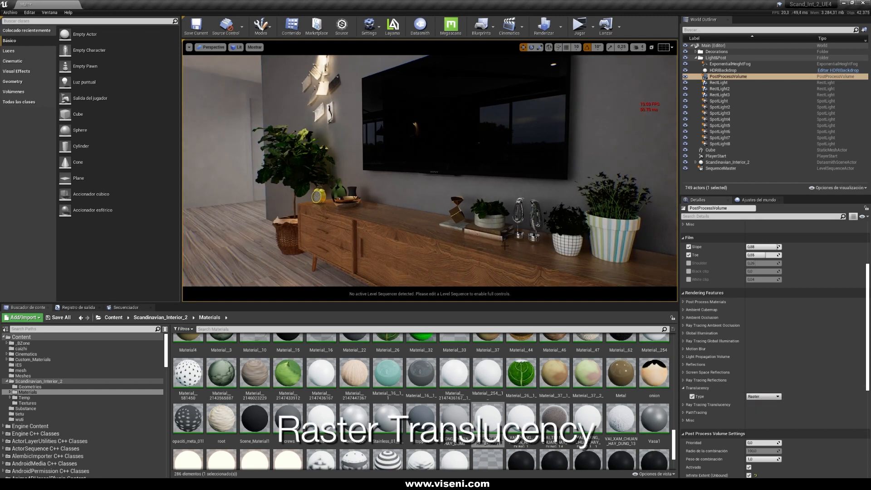
Step: Set the Translucency type to Ray Tracing and view the turquoise vase and yellow alarm clock up close
click(763, 396)
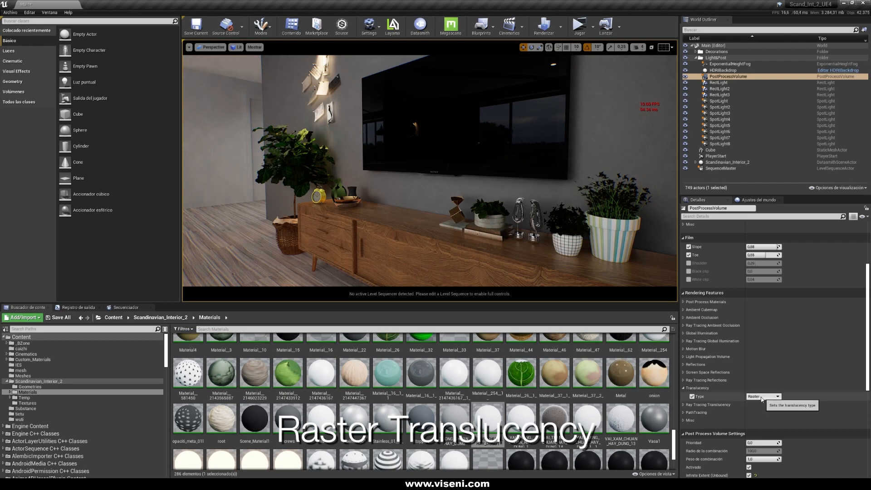
click(761, 411)
mouse_move(554, 245)
right_down()
mouse_move(492, 247)
mouse_move(470, 262)
right_up()
key(w)
Step: Switch the Translucency type to Raster to compare the vase and clock glass, and return it to Ray Tracing
click(763, 396)
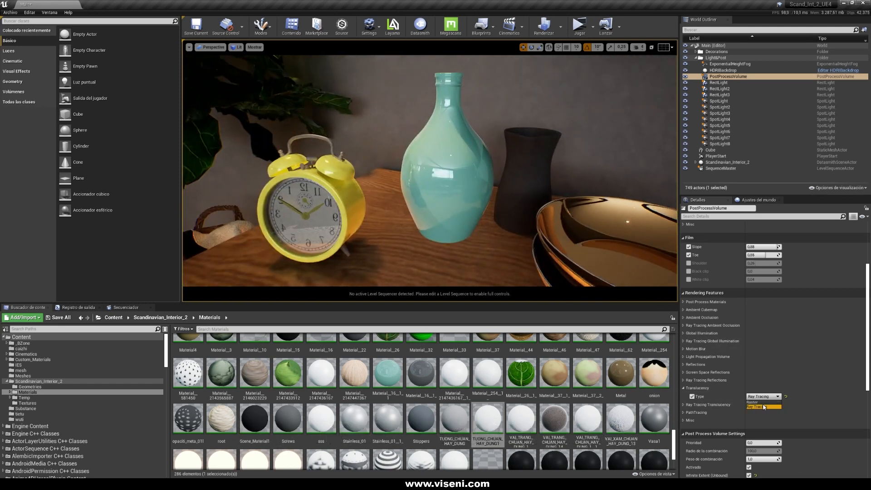
click(763, 402)
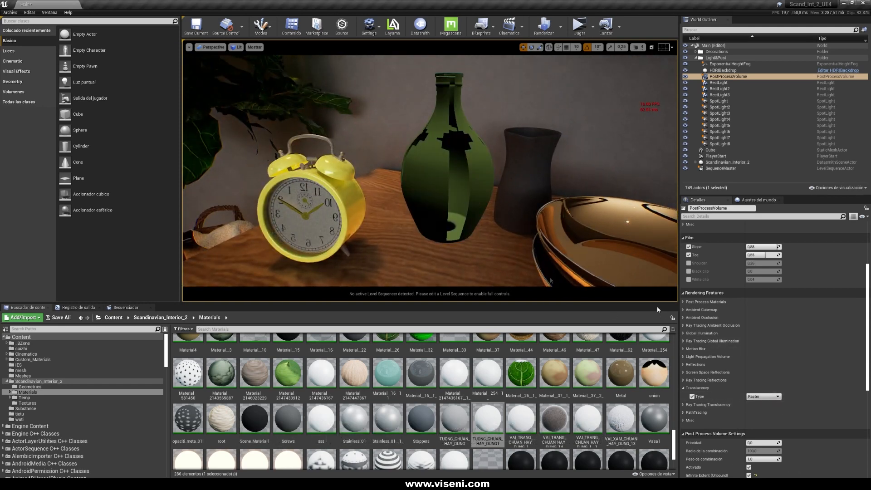
click(763, 396)
click(763, 409)
Step: Select the turquoise vase on the cabinet and open its assigned material for inspection
drag(509, 220, 486, 148)
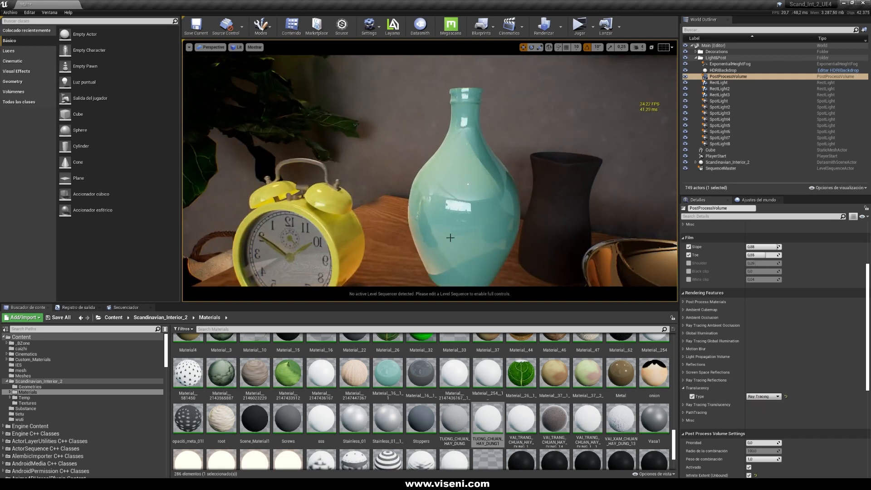
click(461, 219)
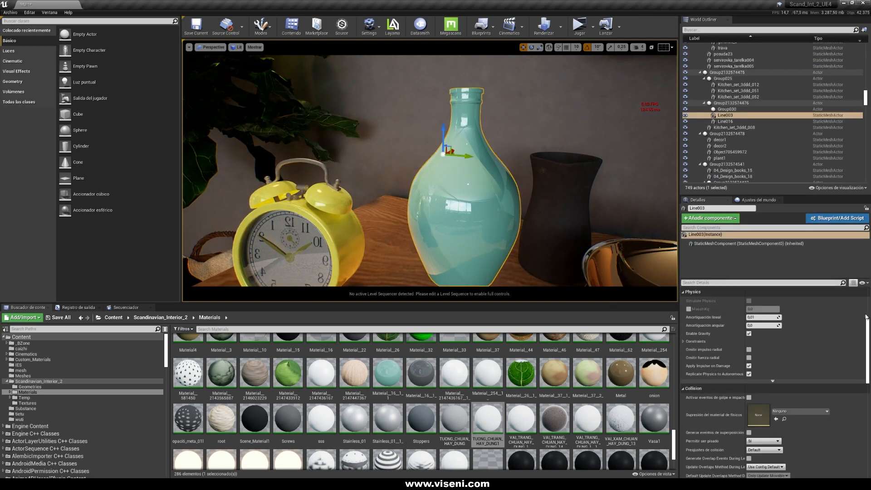
scroll(867, 335, up, 5)
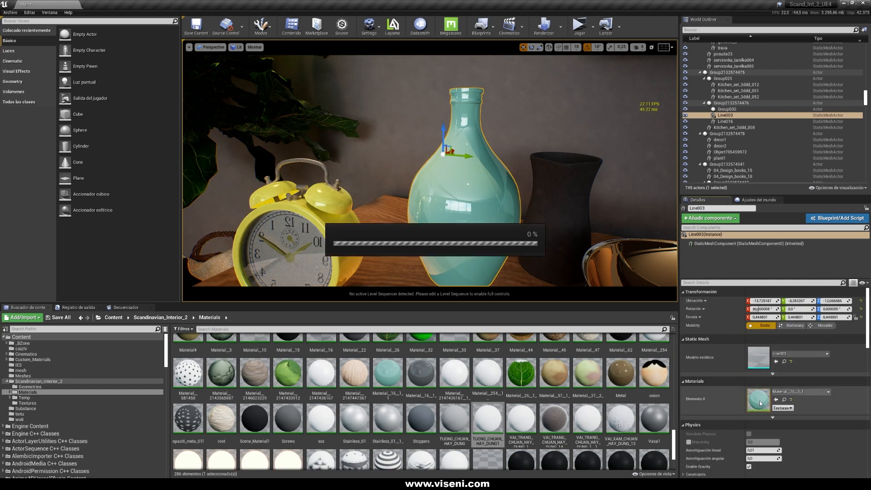
double_click(759, 401)
drag(509, 241, 535, 247)
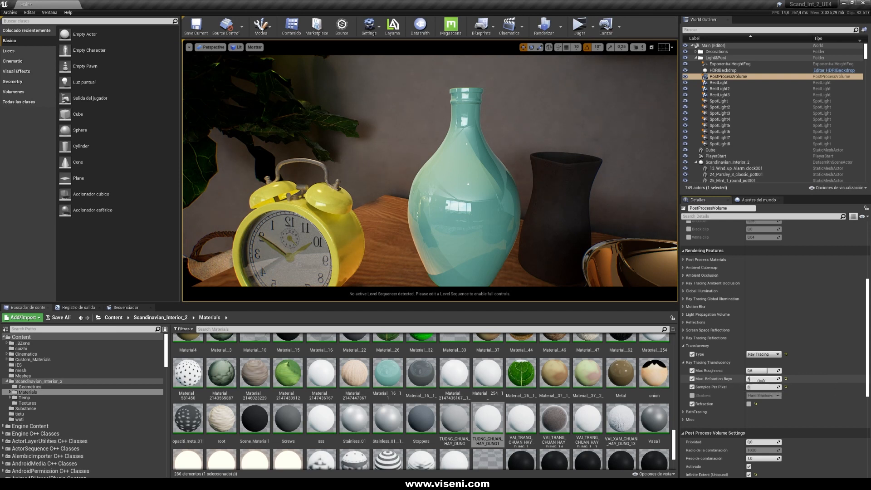
Step: Try several Max. Refraction Rays values for Ray Tracing Translucency while viewing the glass vase on the dining table, ending at 2
key(Return)
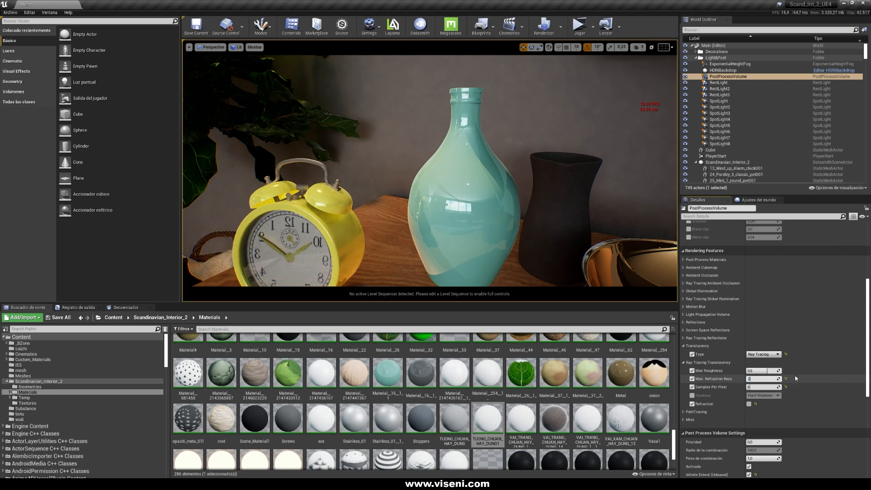
key(Return)
right_drag(547, 264, 471, 278)
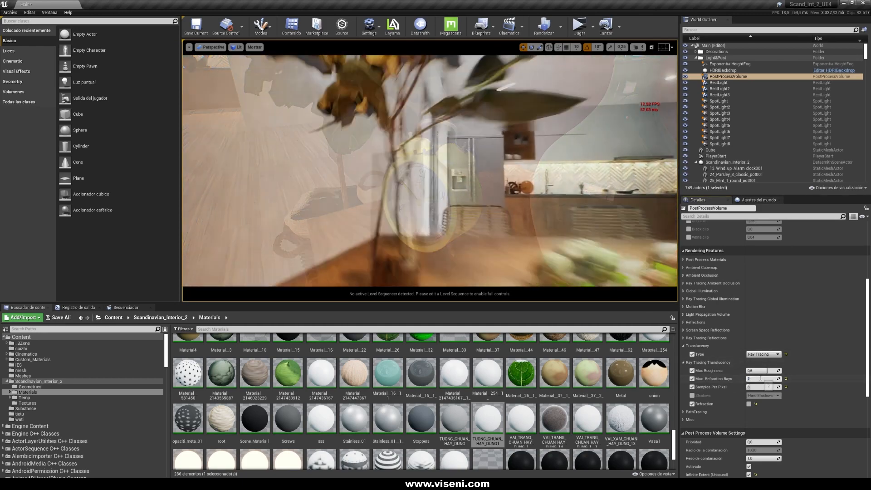
mouse_move(430, 171)
right_down()
mouse_move(472, 173)
mouse_move(419, 174)
mouse_move(438, 171)
right_up()
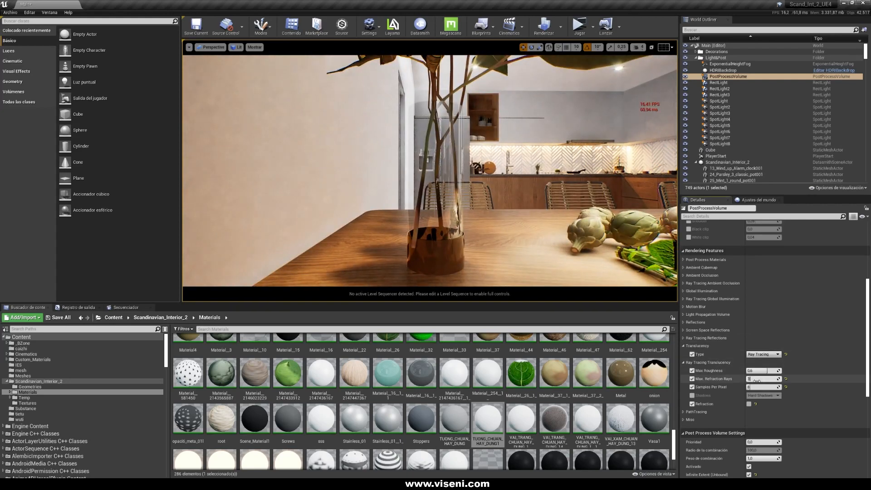
key(Return)
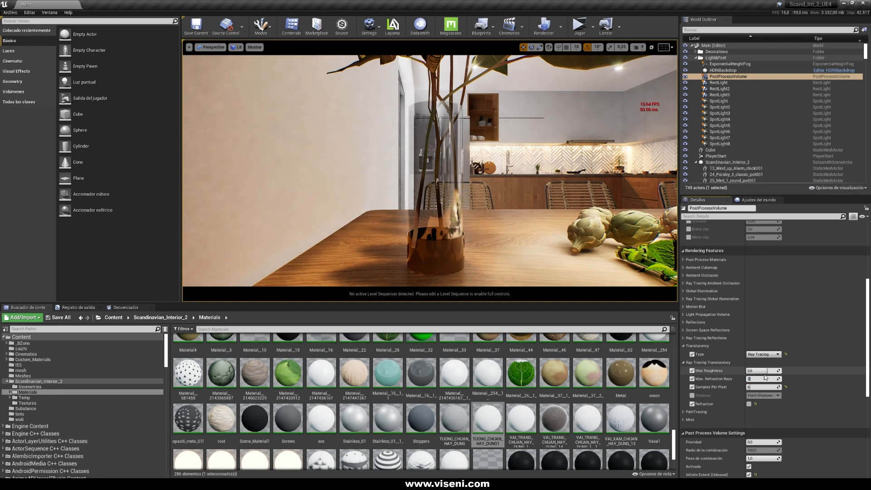
key(Return)
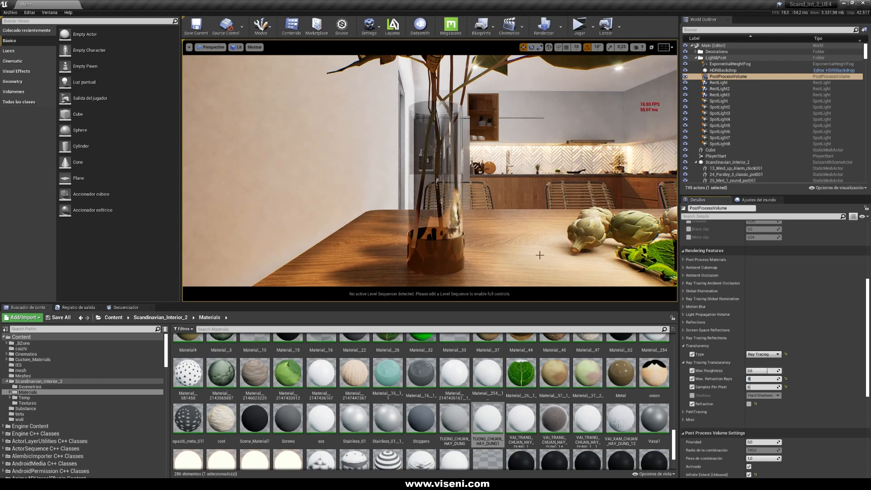
text(2)
key(Return)
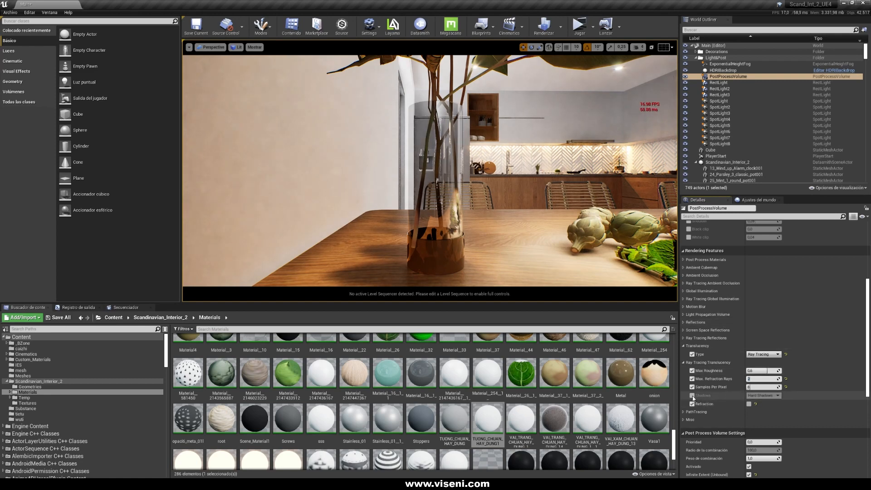
Step: Expand Ray Tracing Reflections and switch its Shadows between Area Shadows and Hard Shadows while viewing the TV cabinet decorations, ending on Area Shadows
click(683, 338)
mouse_move(501, 203)
right_down()
mouse_move(675, 199)
mouse_move(671, 213)
mouse_move(664, 206)
right_up()
key(w)
key(w)
key(s)
key(w)
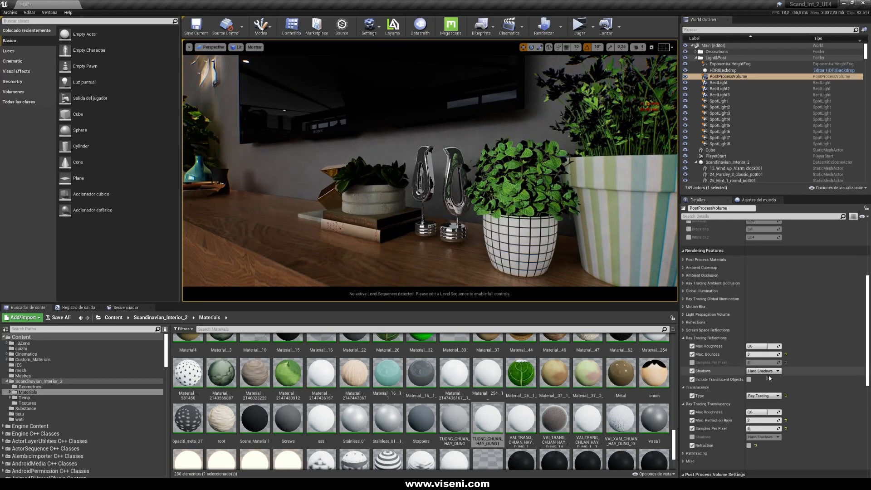
click(763, 370)
click(763, 388)
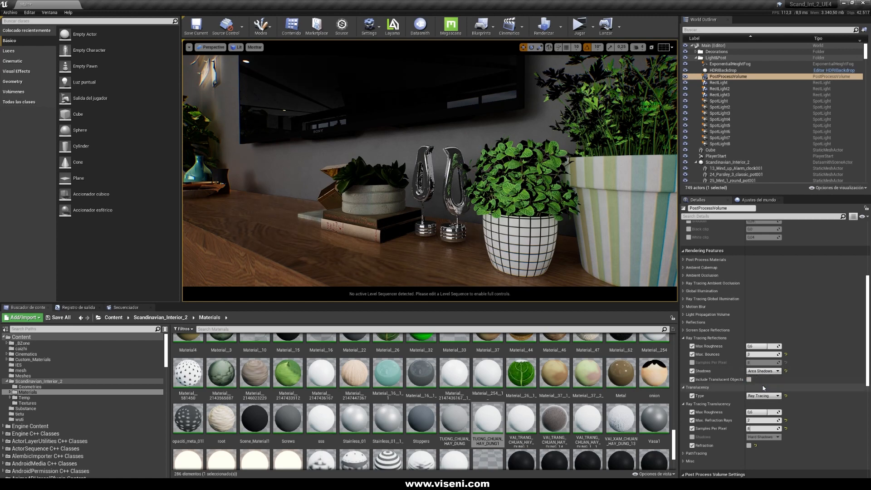
click(763, 371)
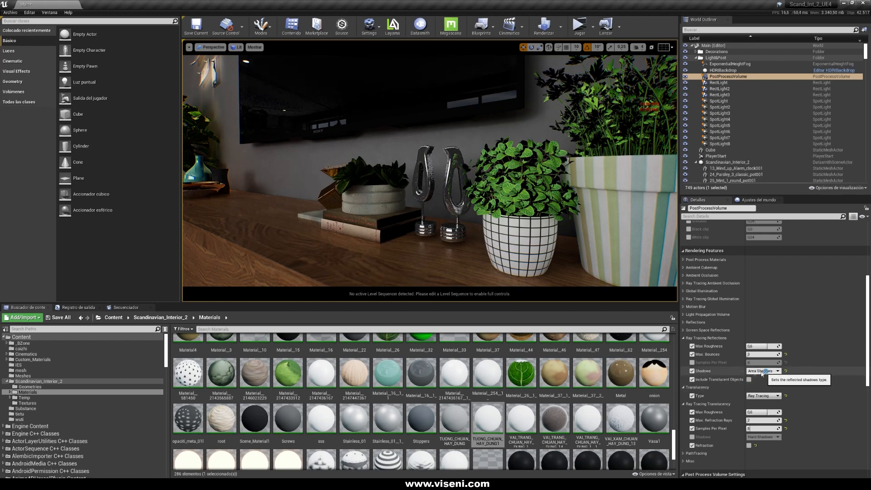
click(763, 379)
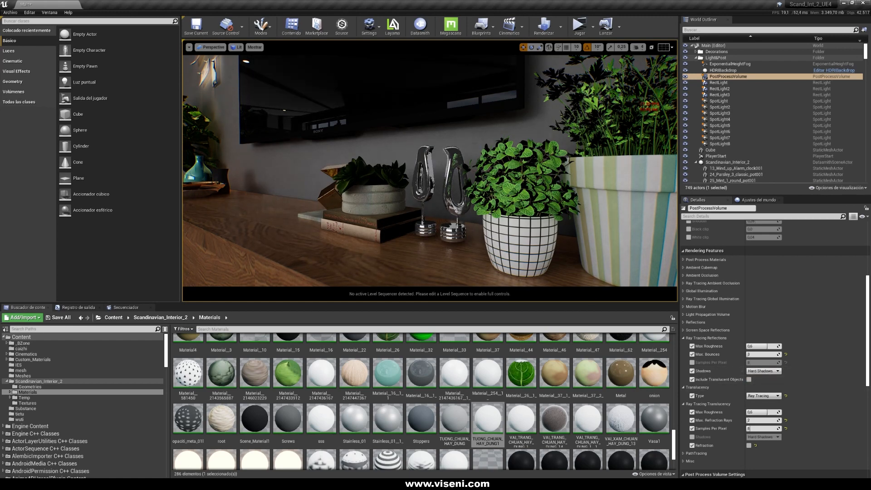
click(763, 371)
click(763, 388)
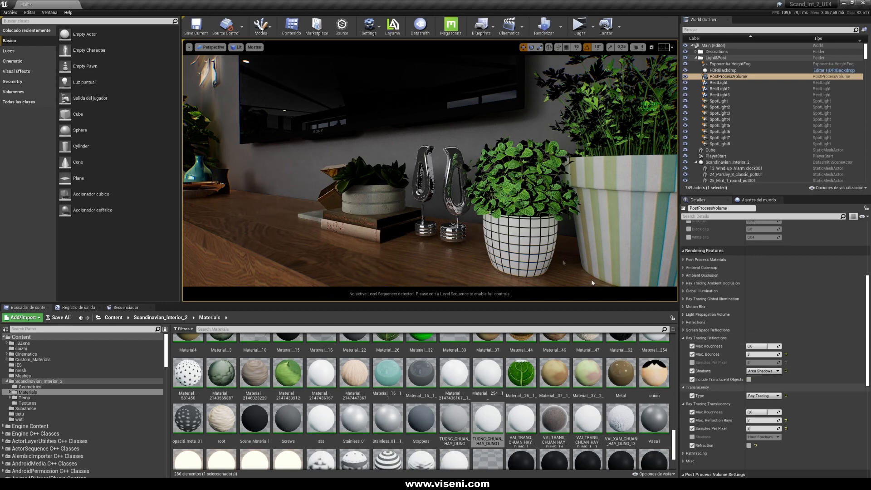
Step: Compare Hard Shadows and Area Shadows in the reflections of the chrome sculptures up close, leaving Hard Shadows set
scroll(430, 171, down, 6)
scroll(430, 171, up, 3)
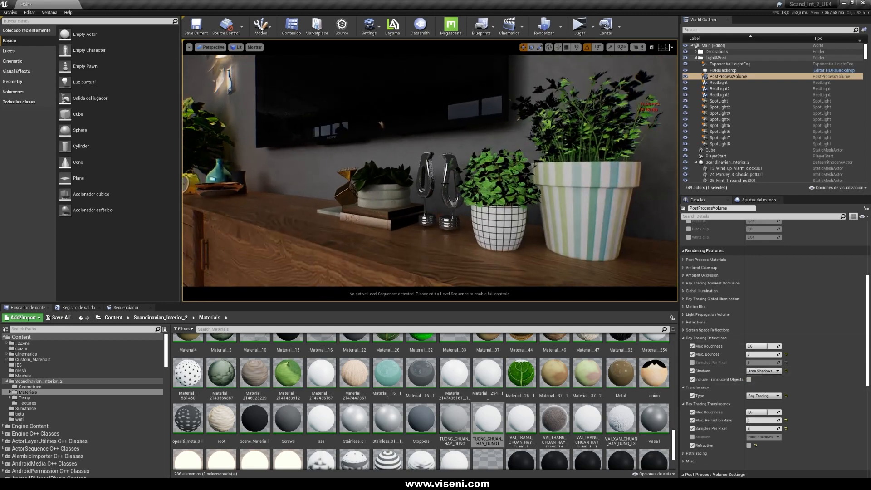
scroll(430, 171, up, 10)
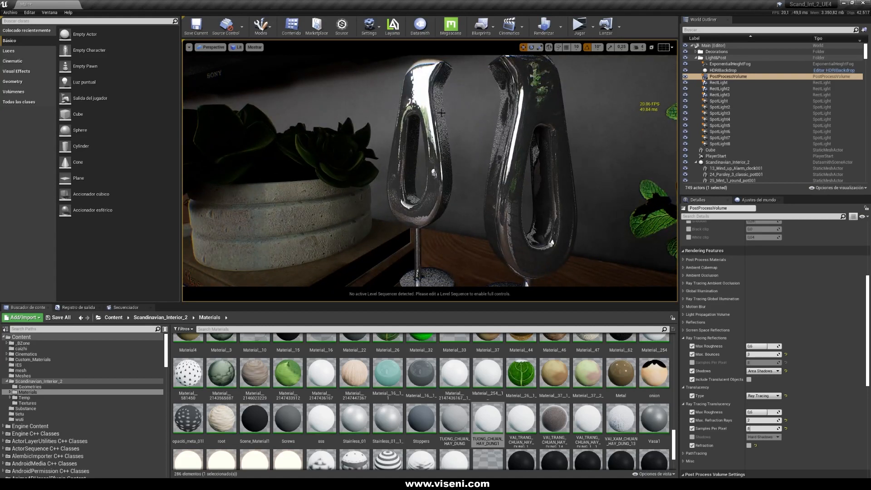
click(763, 371)
click(763, 380)
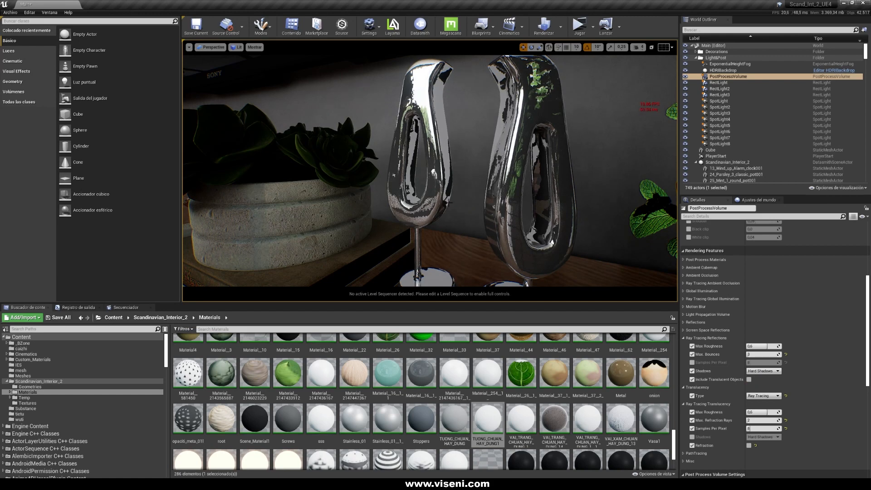
click(763, 371)
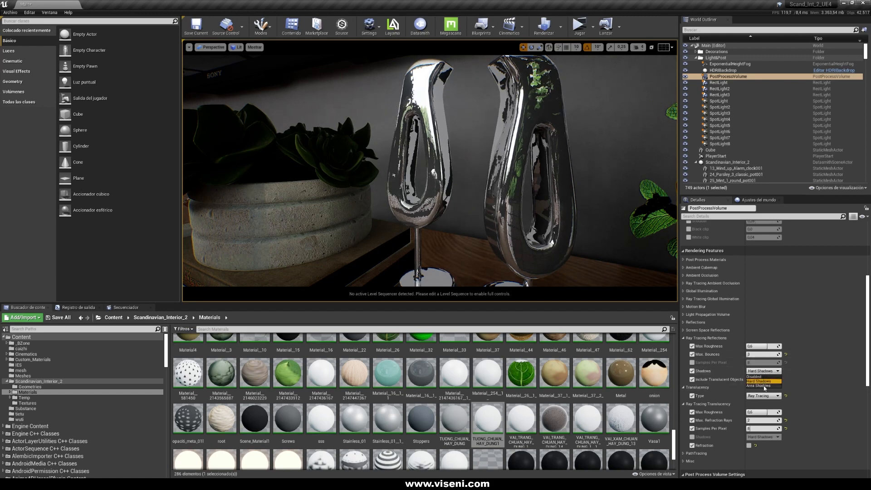
click(764, 385)
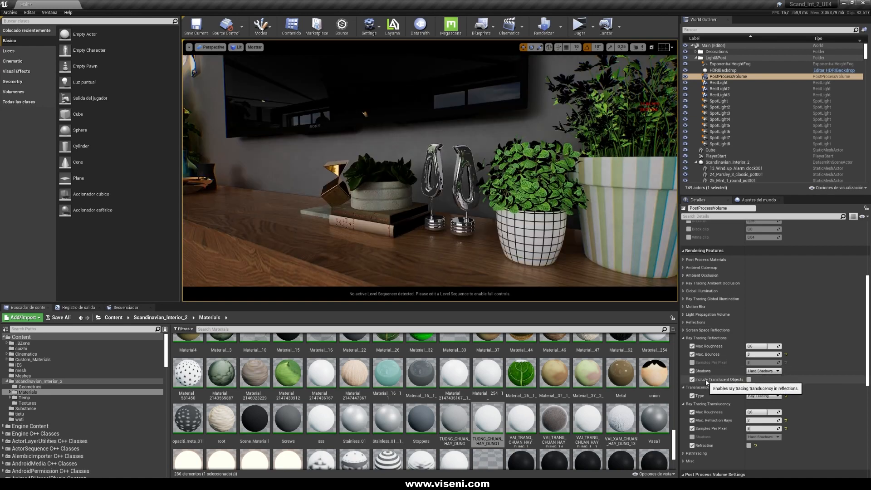
Step: Enable Include Translucent Objects for the ray traced reflections to compare the TV screen, and disable it again
click(748, 379)
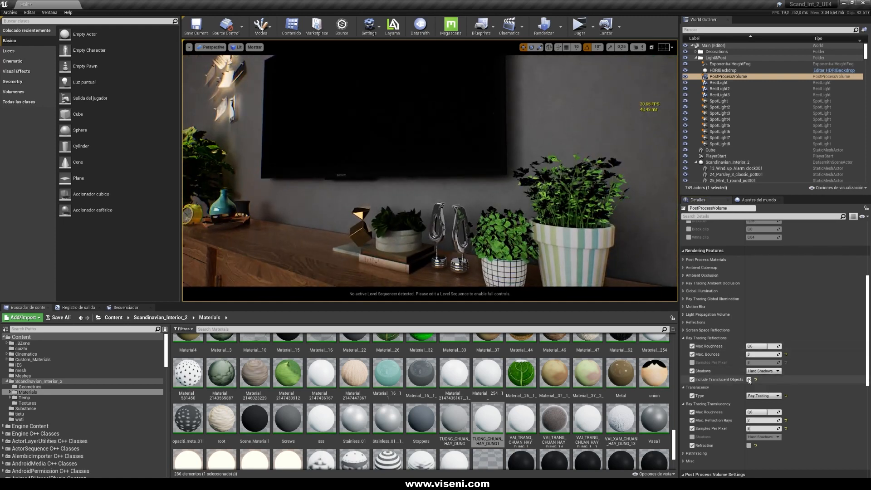
click(748, 379)
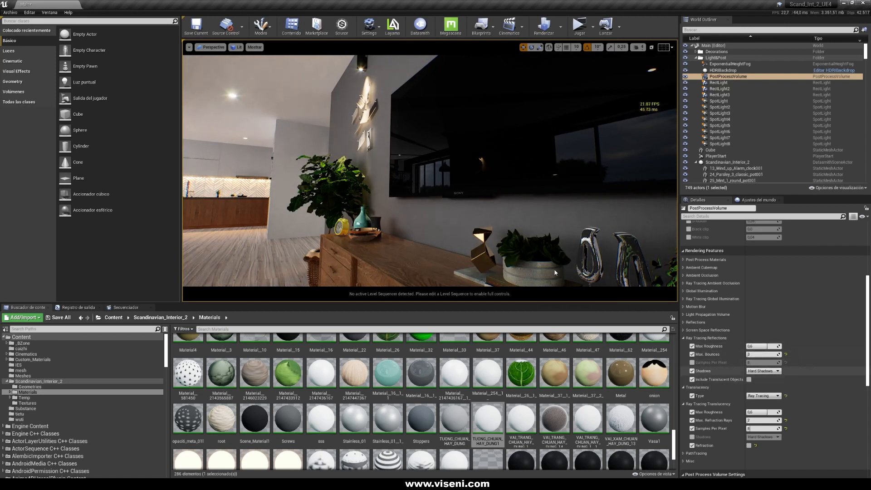
Step: Compare Area Shadows and Hard Shadows for Ray Tracing Translucency on the dining table's glass vase, leaving Hard Shadows set
right_drag(430, 170, 483, 199)
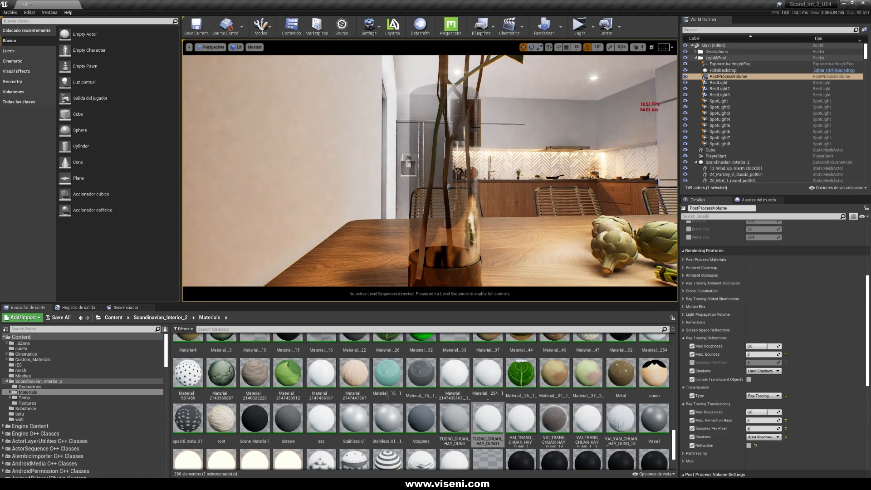
click(763, 437)
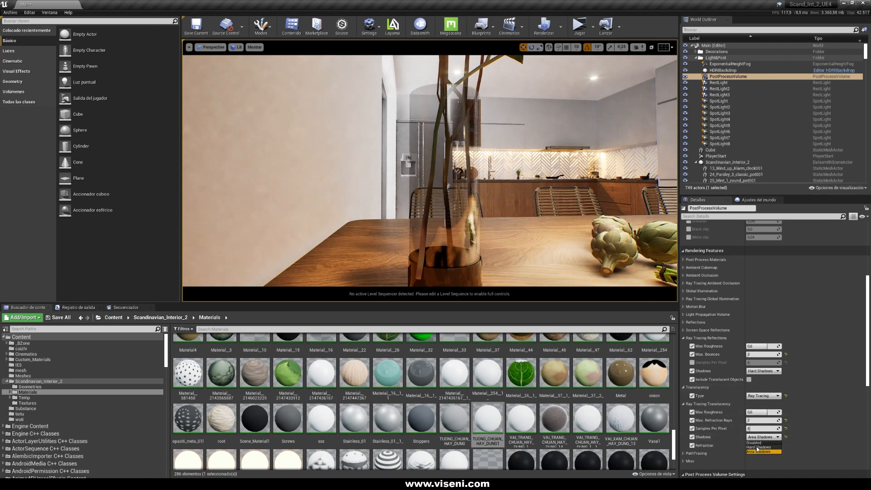
click(757, 447)
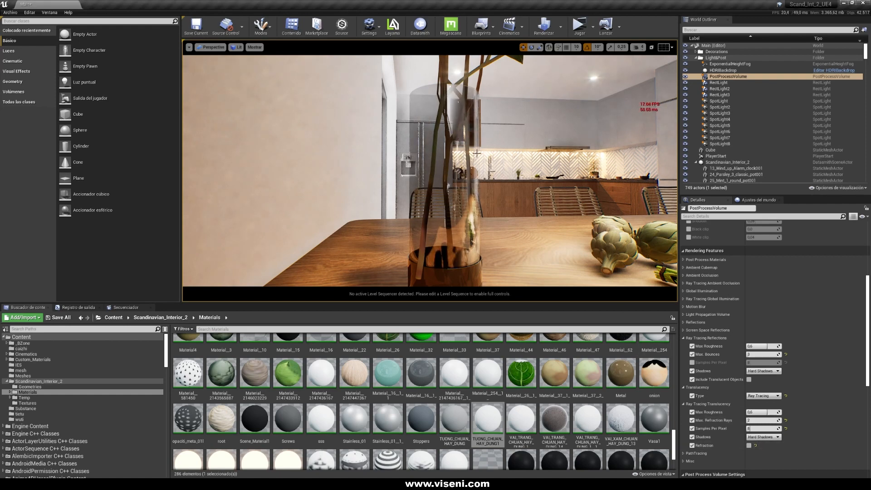
click(763, 436)
click(757, 453)
click(763, 436)
click(757, 448)
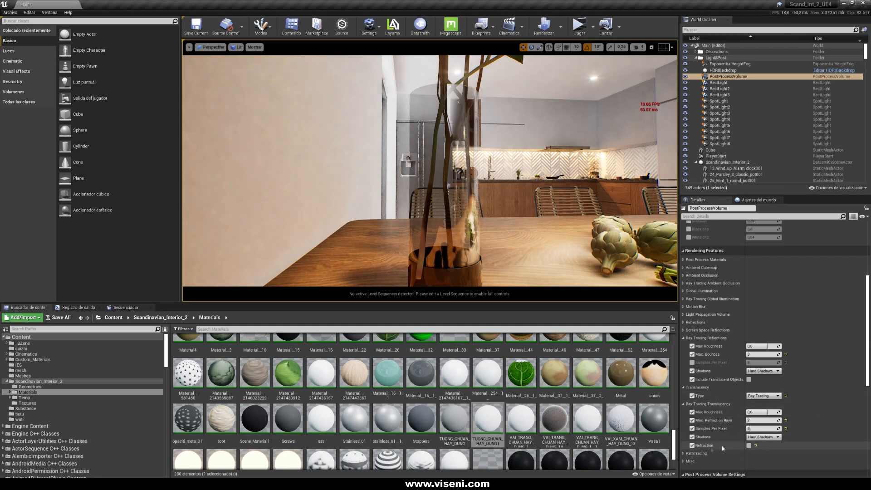
Step: Enable Refraction for Ray Tracing Translucency and raise Max. Refraction Rays through 3, 5 and higher while viewing the glass vase
click(749, 446)
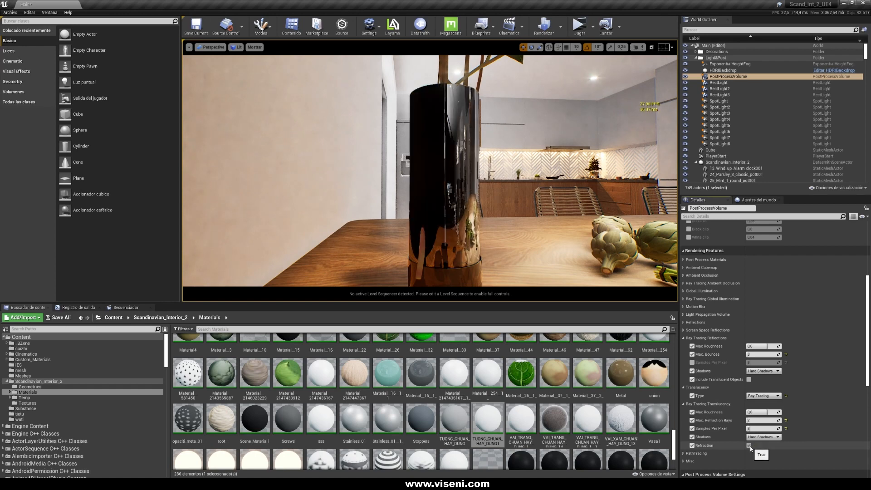
click(755, 420)
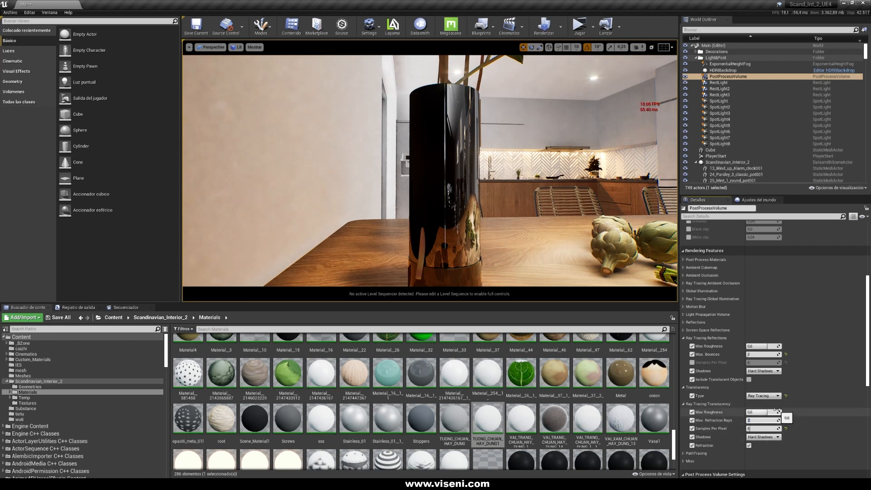
text(3)
text(5)
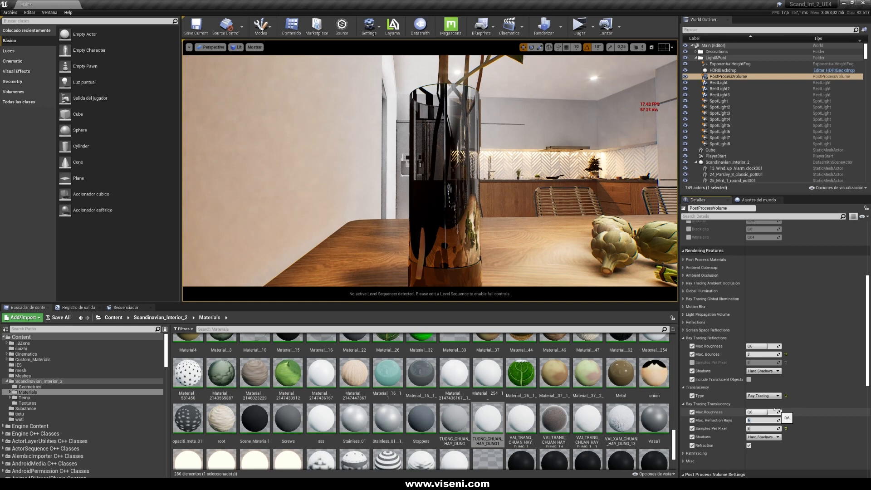
key(e)
right_drag(468, 147, 465, 148)
key(q)
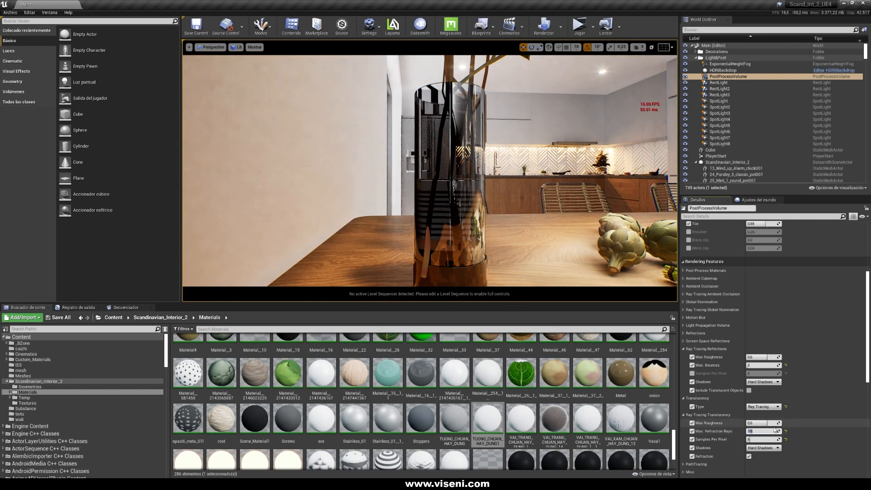
mouse_move(511, 223)
right_down()
mouse_move(535, 225)
mouse_move(504, 223)
mouse_move(511, 223)
right_up()
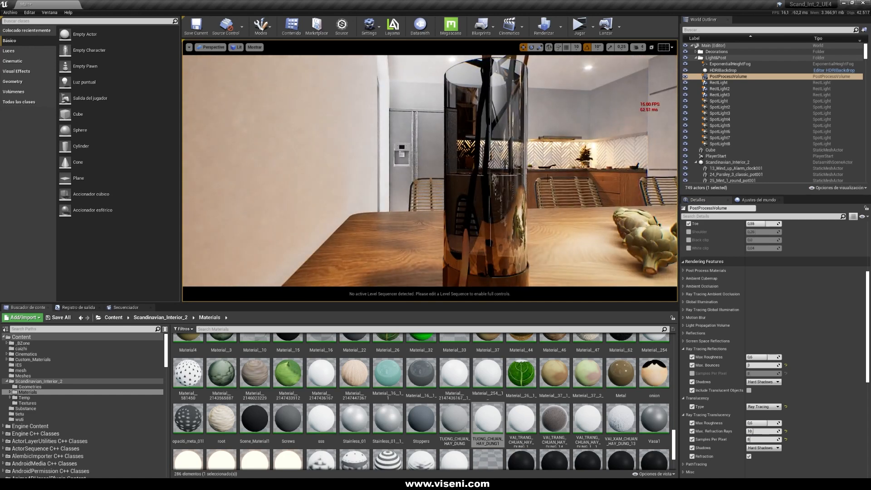
Step: Collapse the Ray Tracing Reflections and Translucency sections with the whole living room in view, and open the output log
right_drag(507, 194, 540, 198)
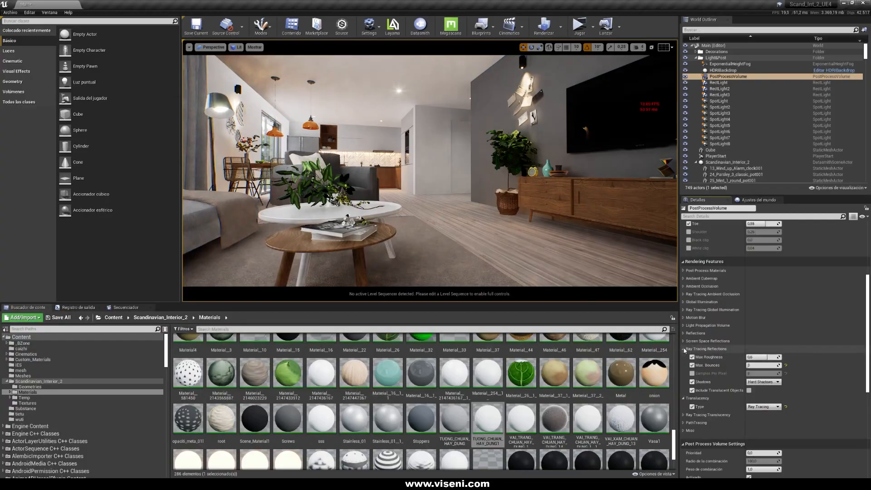
click(684, 349)
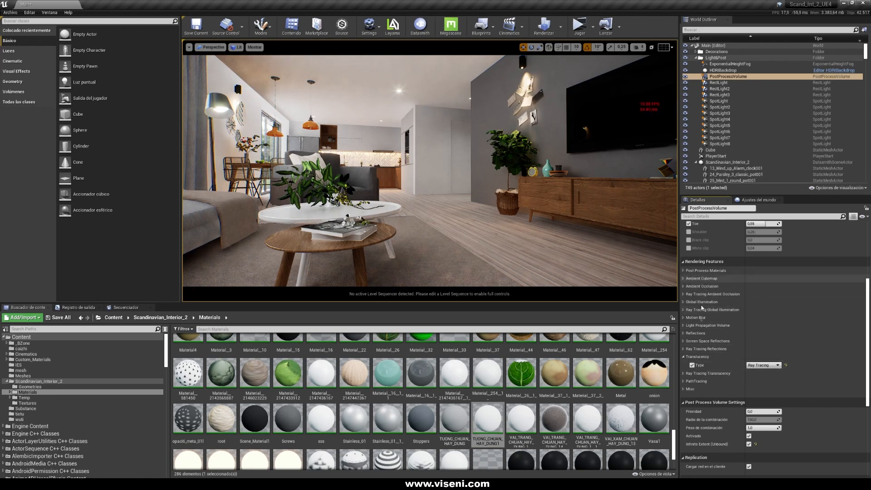
click(684, 358)
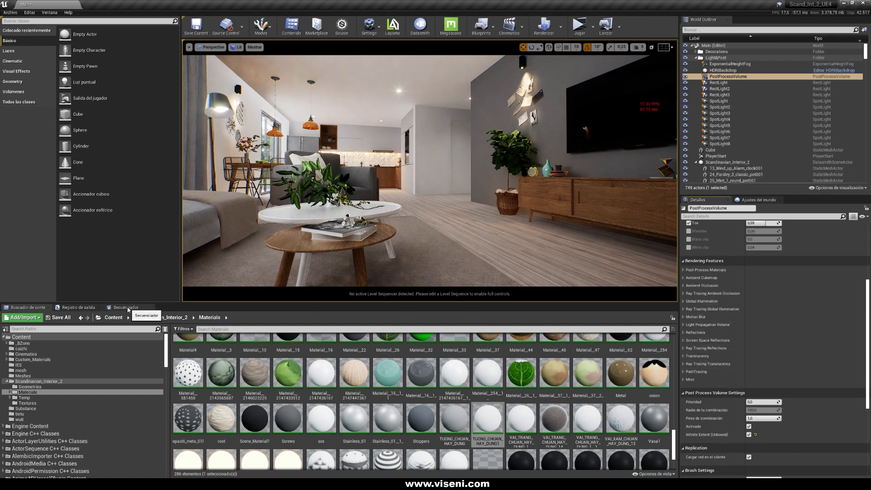
click(84, 309)
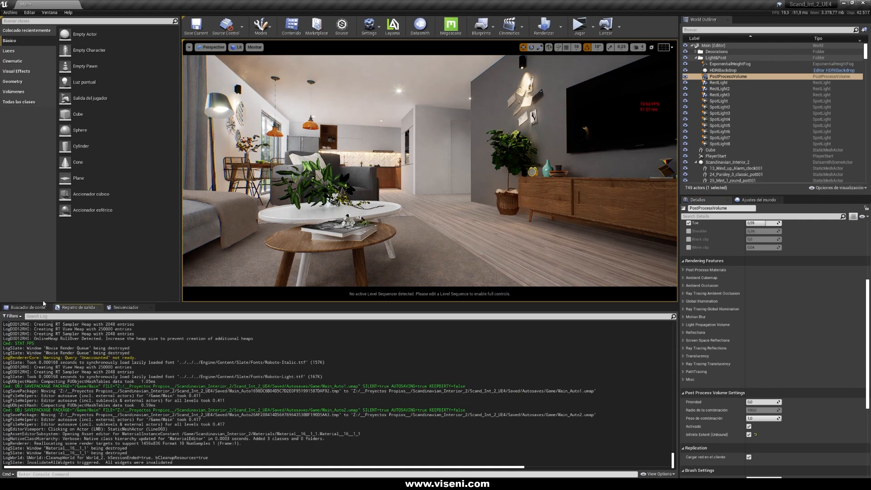
Step: Search the console commands for "raytracin" and look through the suggested r.RayTracing variables
click(76, 474)
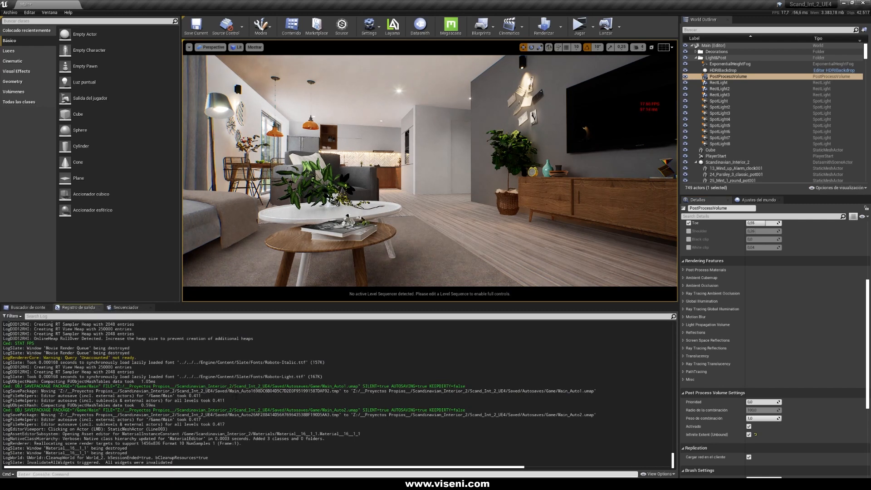
text(raytracin)
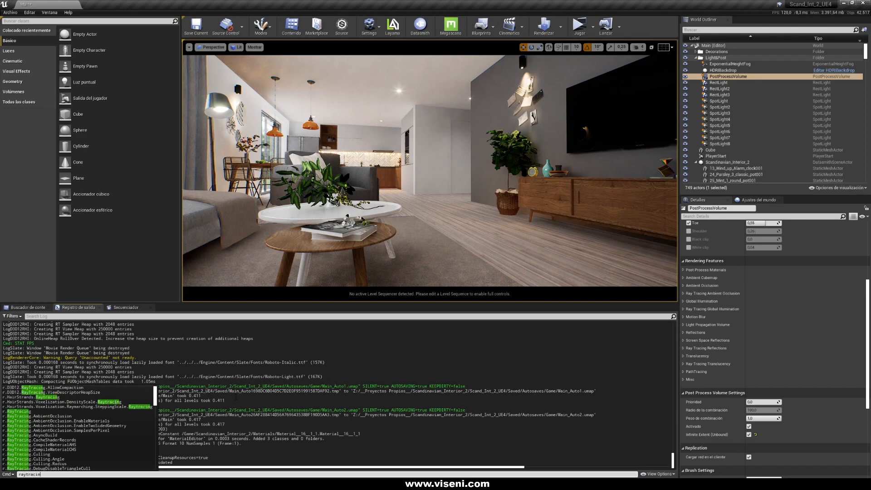
scroll(66, 427, down, 5)
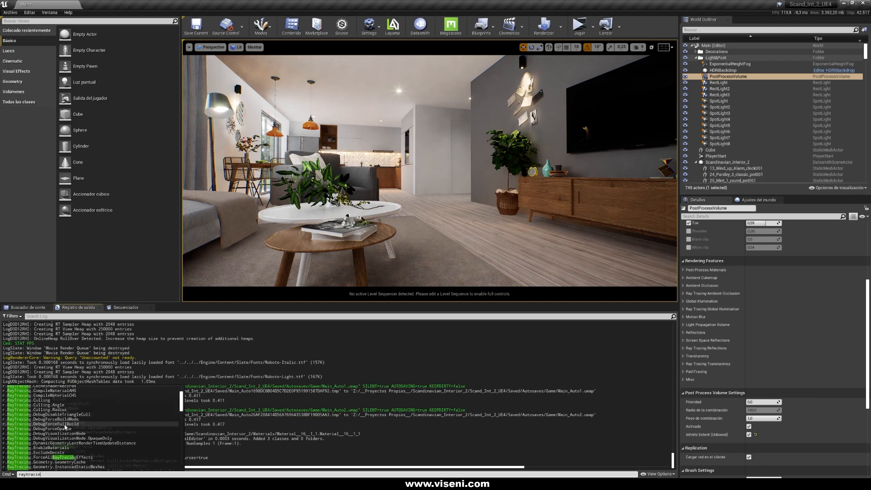
scroll(88, 430, down, 10)
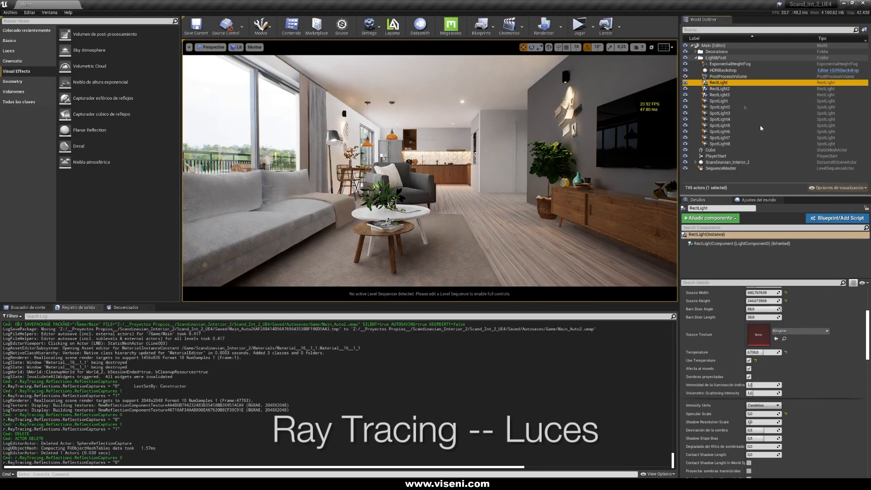
Step: Review the RectLight's remaining light settings, then inspect the HDRIBackdrop's settings with the living room in view
drag(868, 321, 867, 428)
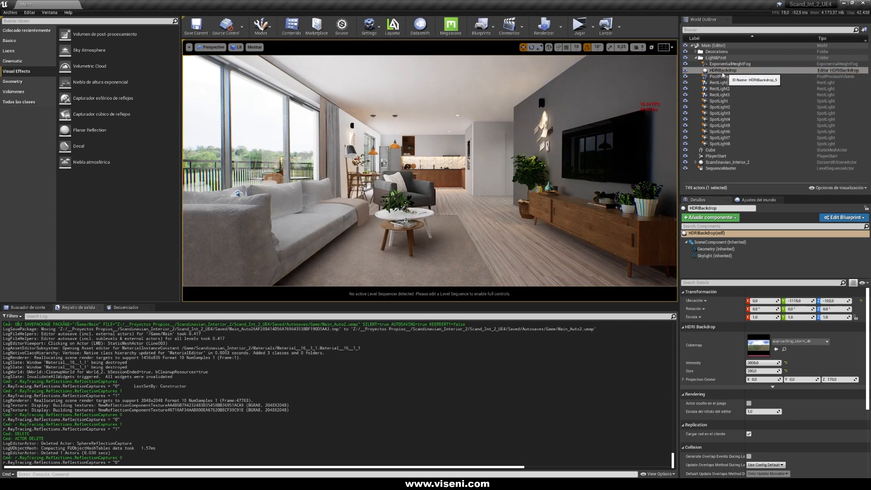
click(724, 72)
key(s)
right_drag(424, 210, 425, 211)
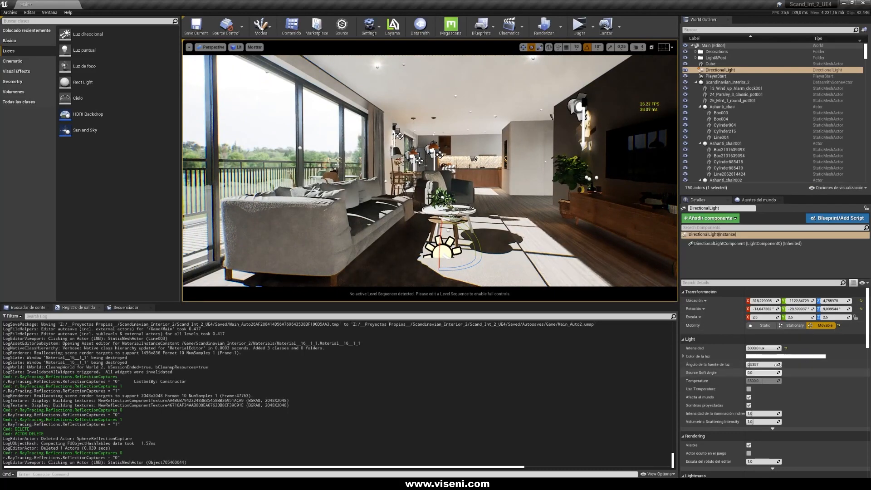
Step: Reveal the DirectionalLight's advanced ray tracing options, collapse Scandinavian_Interior_2 and expand the Light&Post folder to show its lights
scroll(771, 369, down, 3)
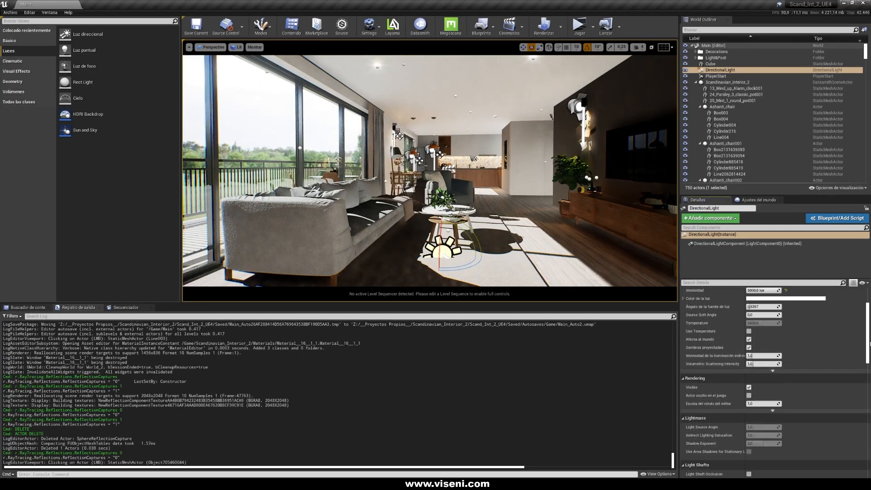
click(773, 371)
scroll(773, 370, down, 5)
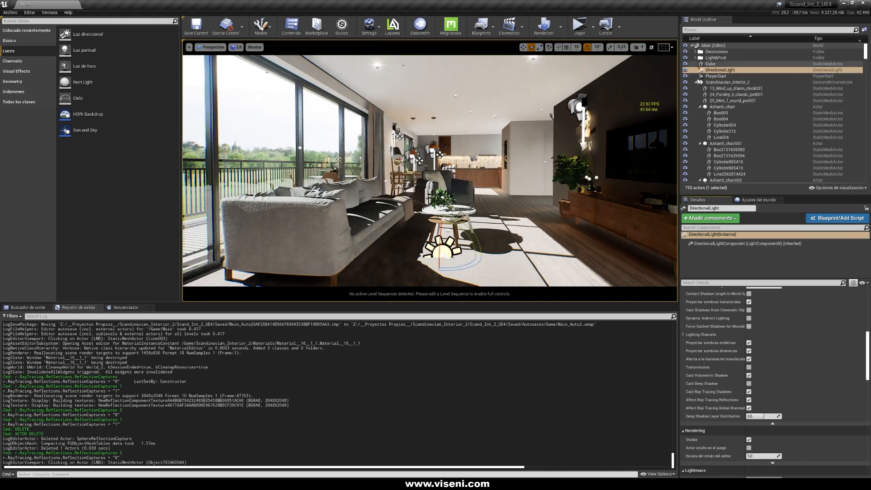
click(695, 83)
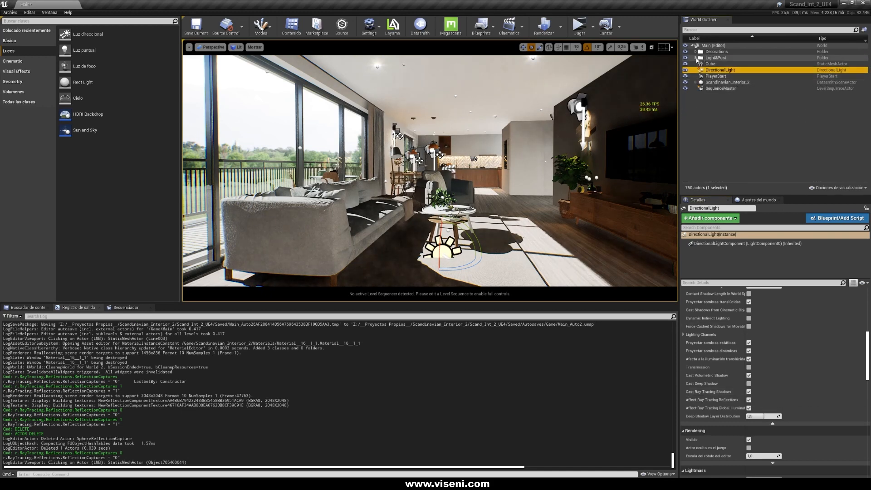
click(695, 57)
click(721, 83)
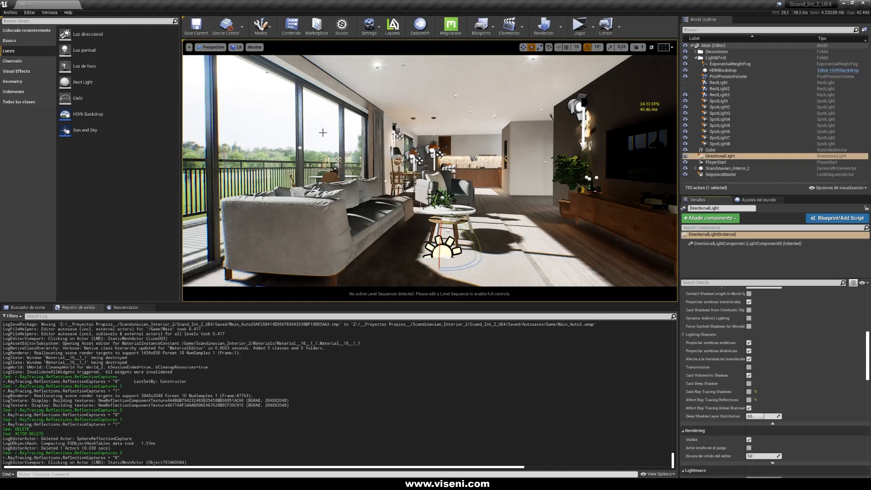
Step: Re-enable Affect Ray Tracing Reflections and Cast Ray Tracing Shadows for the DirectionalLight
right_drag(490, 239, 460, 234)
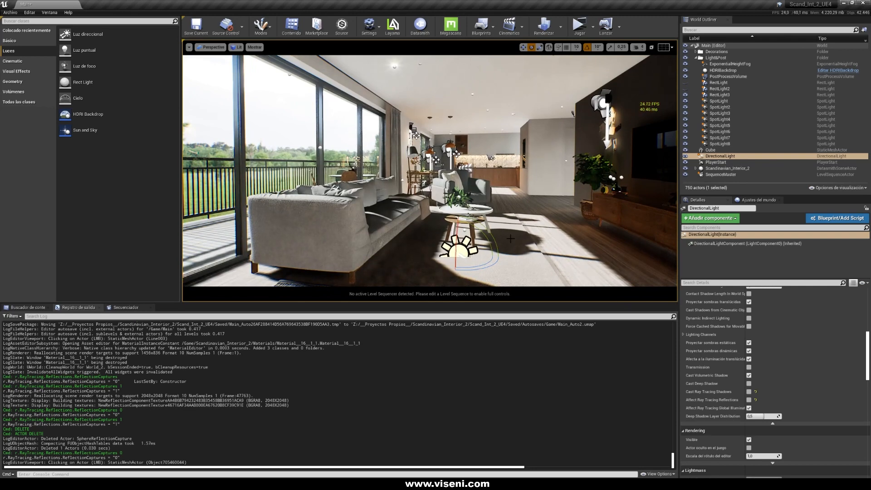
click(748, 399)
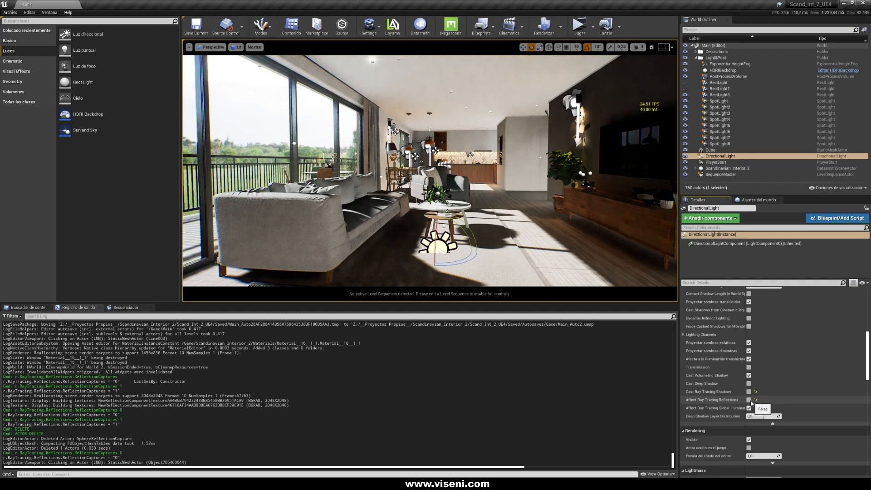
scroll(749, 329, up, 10)
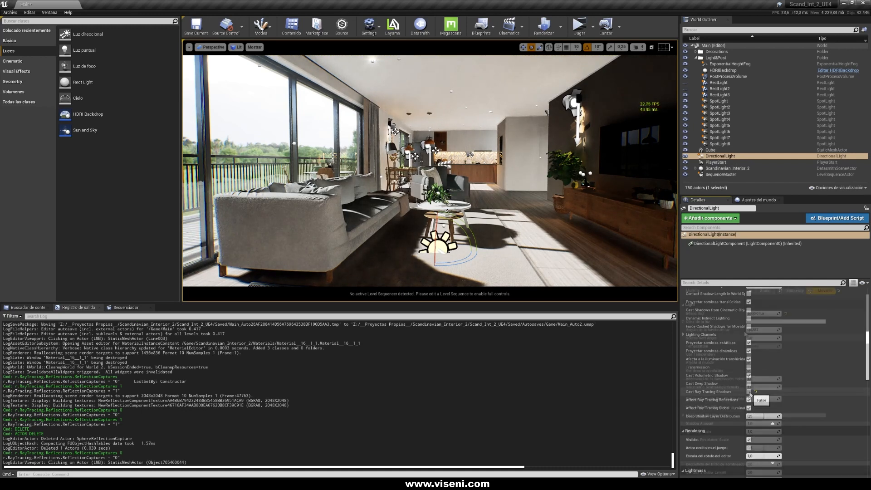
Step: Set the DirectionalLight's source angle to 50 and look closely at the shadows around the coffee table
drag(748, 329, 777, 330)
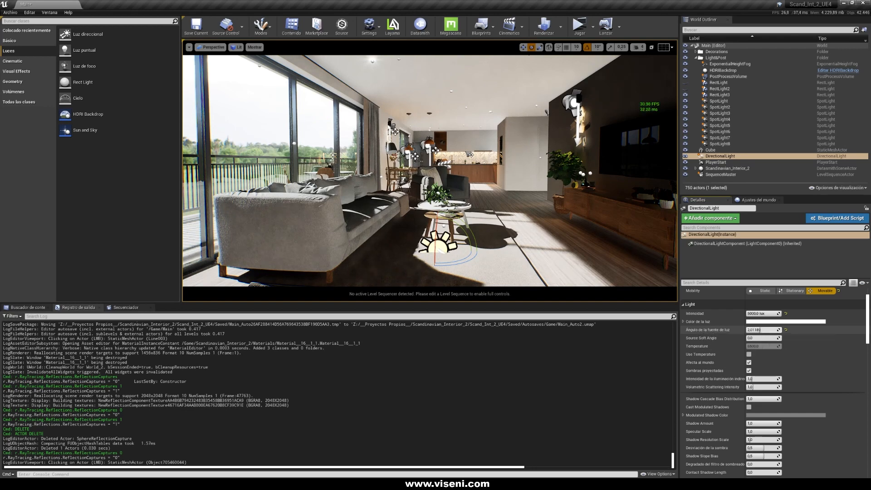
text(50)
key(Return)
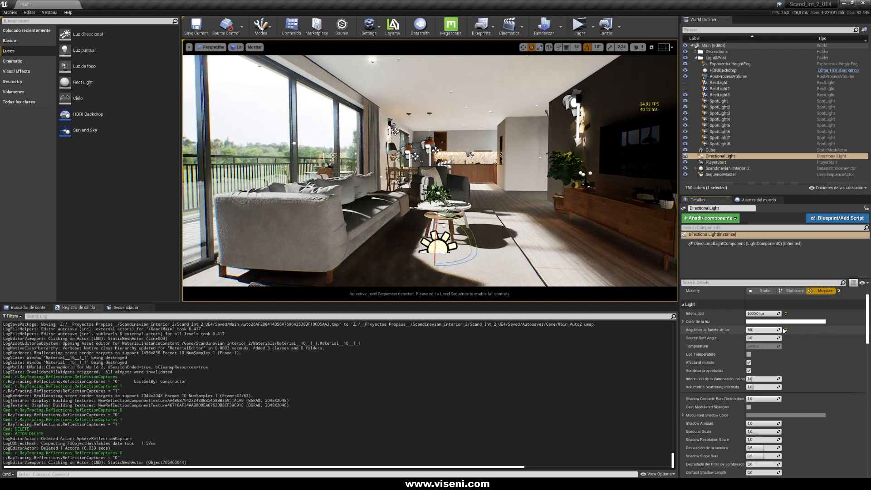
key(Return)
right_drag(521, 195, 550, 201)
key(a)
key(w)
key(s)
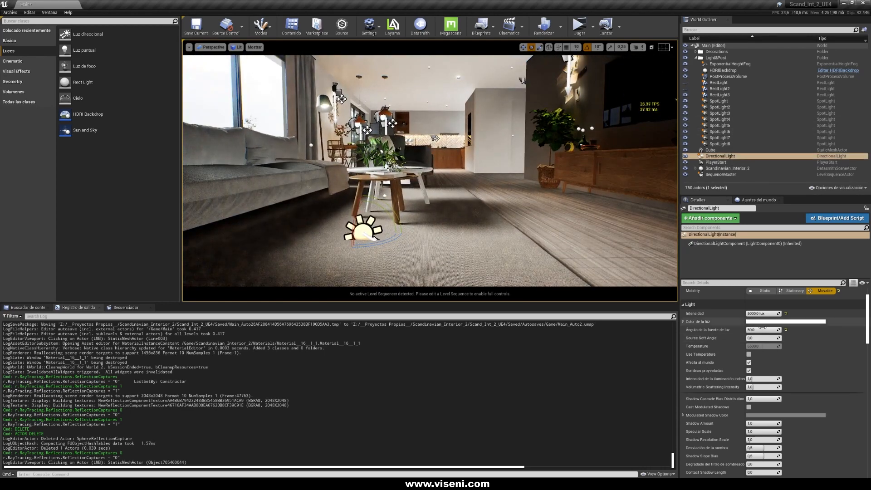
Step: Compare DirectionalLight source angles including 100, 20 and 1 on the coffee table's shadow
click(761, 330)
text(20)
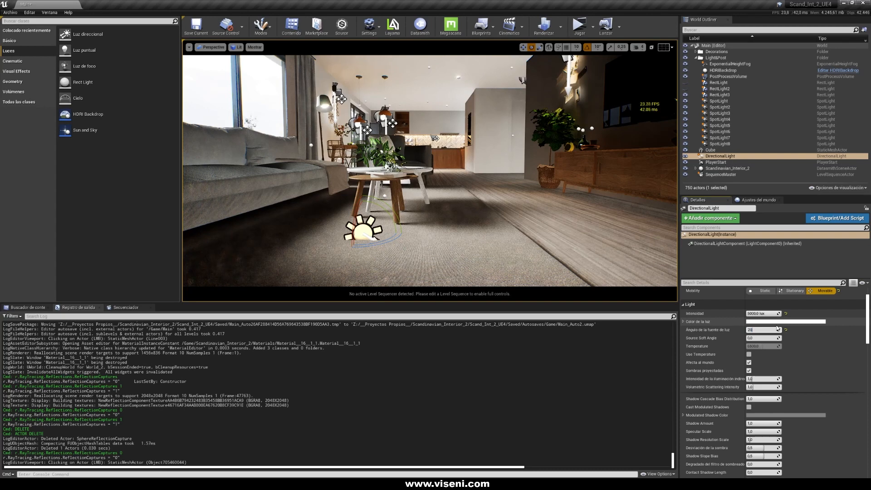
text(0)
key(Return)
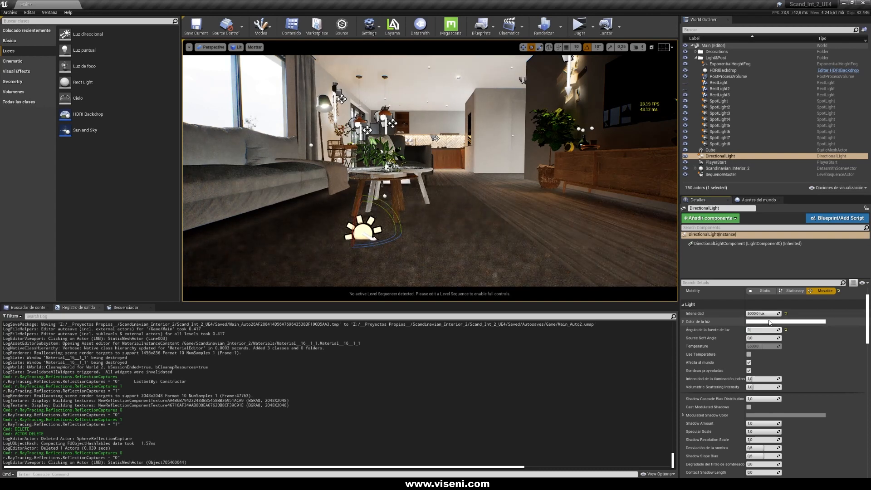
text(100)
key(Return)
text(20)
key(Return)
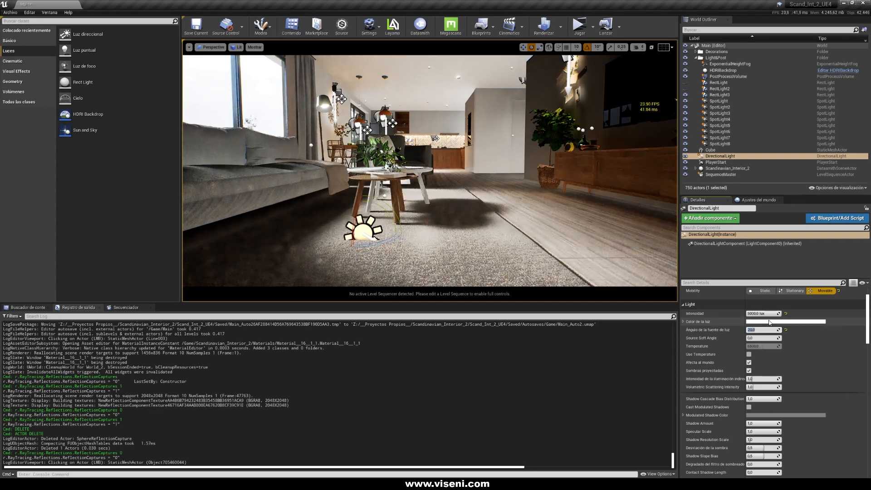
text(1)
key(Return)
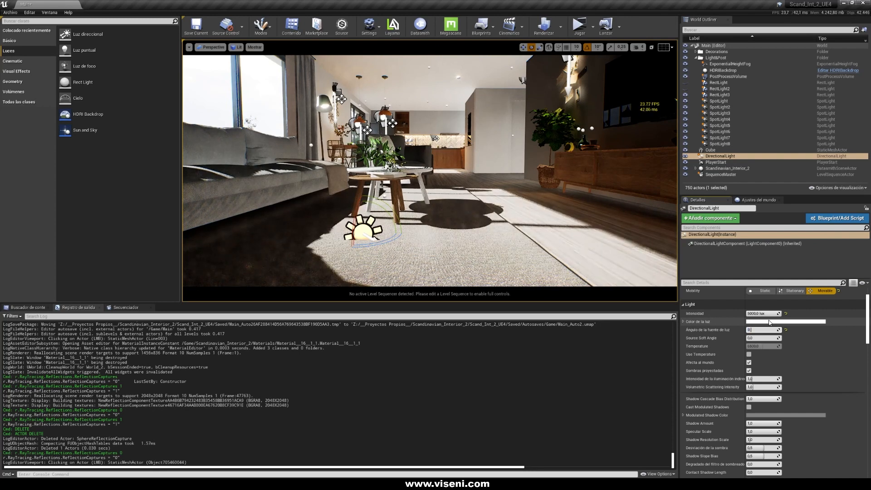
Step: Set the DirectionalLight's source angle to 20 and view the whole living room with that light selected
right_drag(584, 227, 601, 218)
click(760, 330)
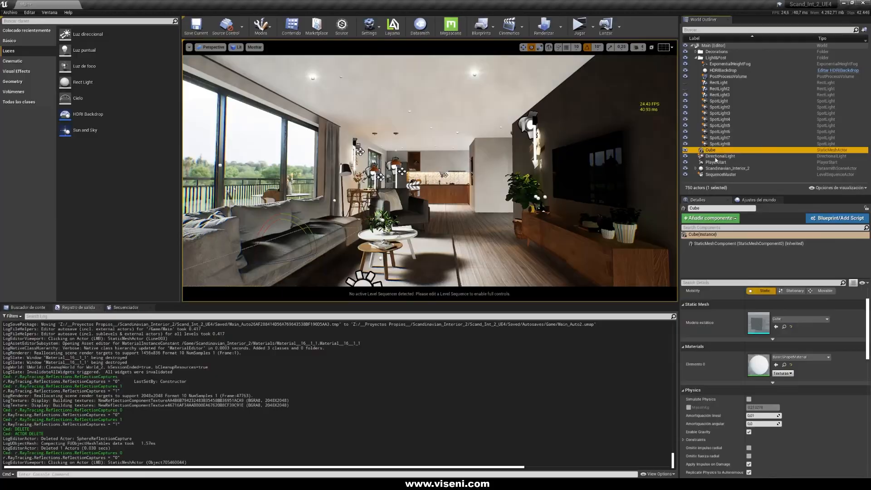
click(718, 156)
right_drag(562, 181, 506, 189)
key(w)
key(s)
right_drag(517, 238, 513, 231)
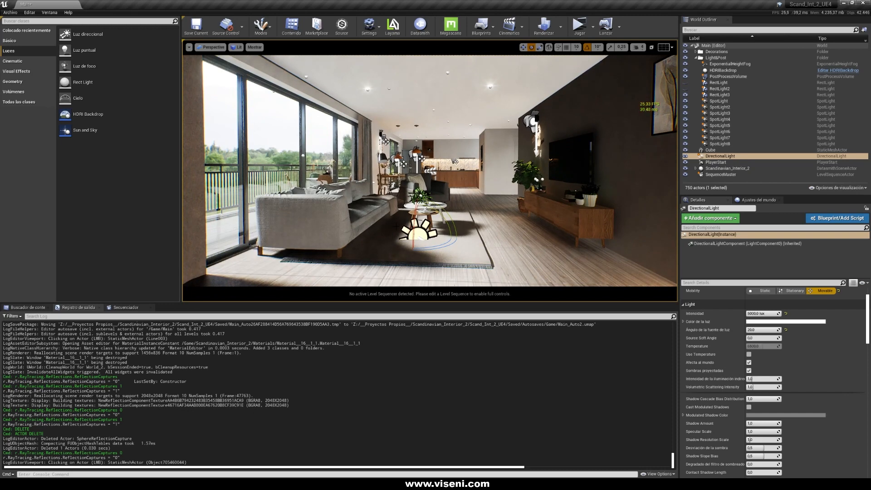
Step: Hide the DirectionalLight and make RectLight and RectLight2 visible again in the living room
click(685, 156)
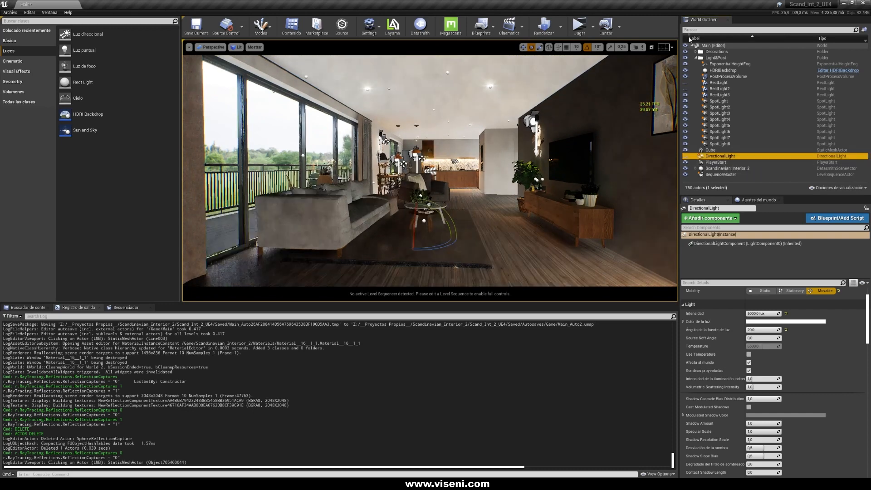
click(685, 84)
click(685, 88)
key(w)
right_drag(567, 181, 588, 176)
key(e)
key(s)
Step: Disable Cast Ray Tracing Shadows, Affect Ray Tracing Reflections and Affect Ray Tracing Global Illumination for RectLight and RectLight2 together
click(727, 84)
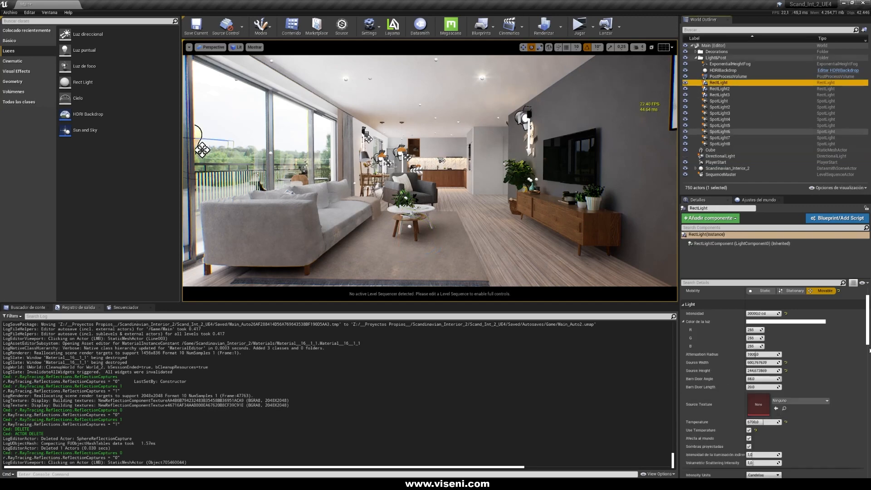
drag(867, 329, 867, 380)
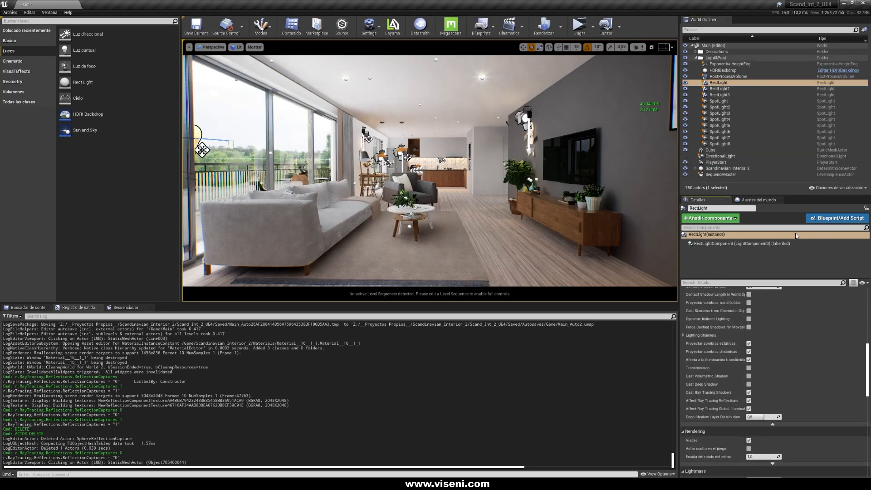
ctrl+click(720, 88)
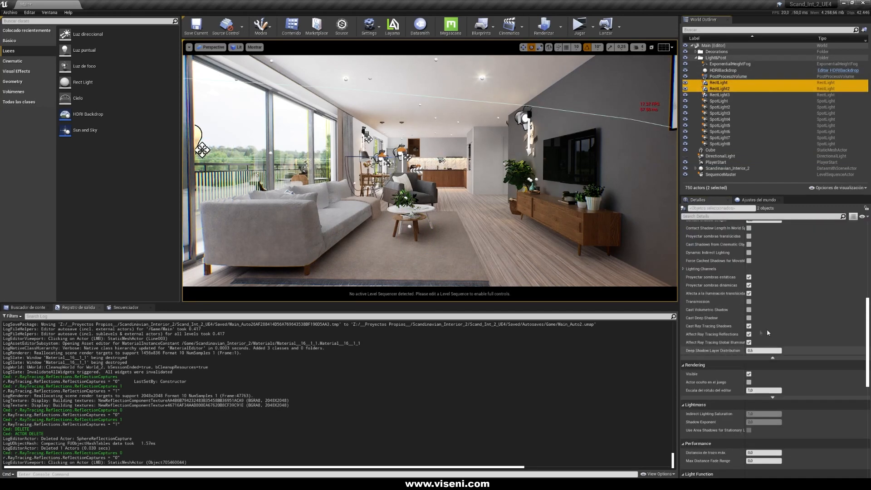
click(748, 326)
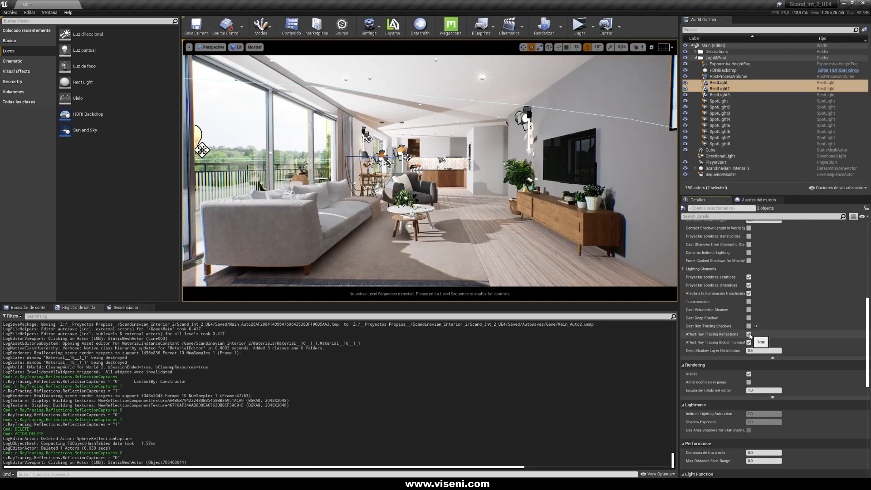
click(748, 334)
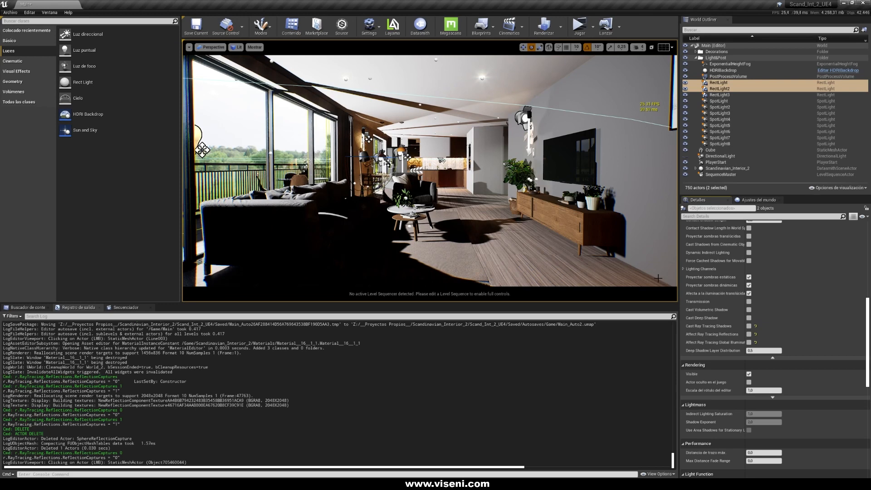
Step: Re-enable ray traced global illumination, reflections and shadows for both rect lights, and hide the light icons in the viewport
click(748, 342)
click(748, 335)
click(748, 326)
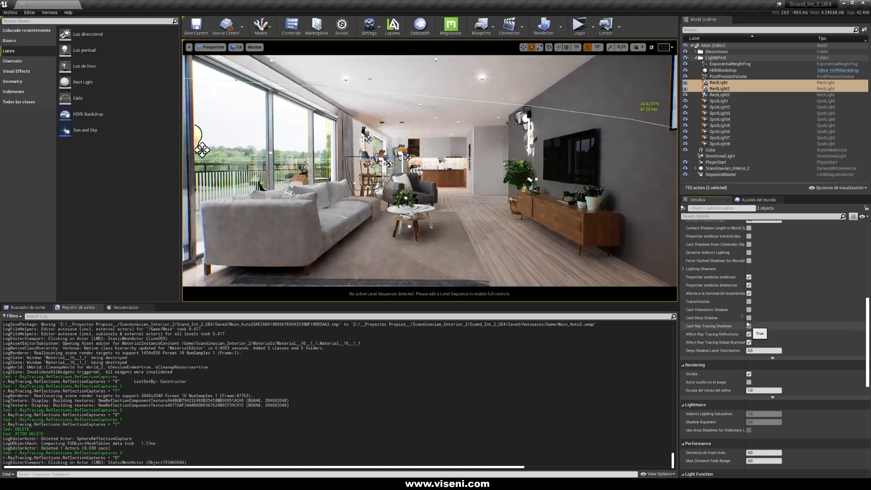
mouse_move(544, 190)
right_down()
mouse_move(490, 188)
mouse_move(530, 199)
mouse_move(537, 183)
mouse_move(533, 204)
mouse_move(472, 204)
mouse_move(517, 204)
right_up()
key(g)
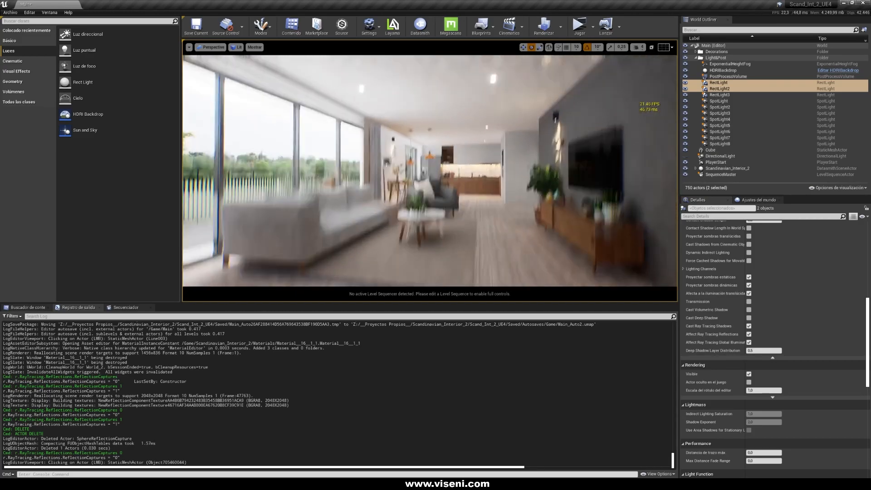